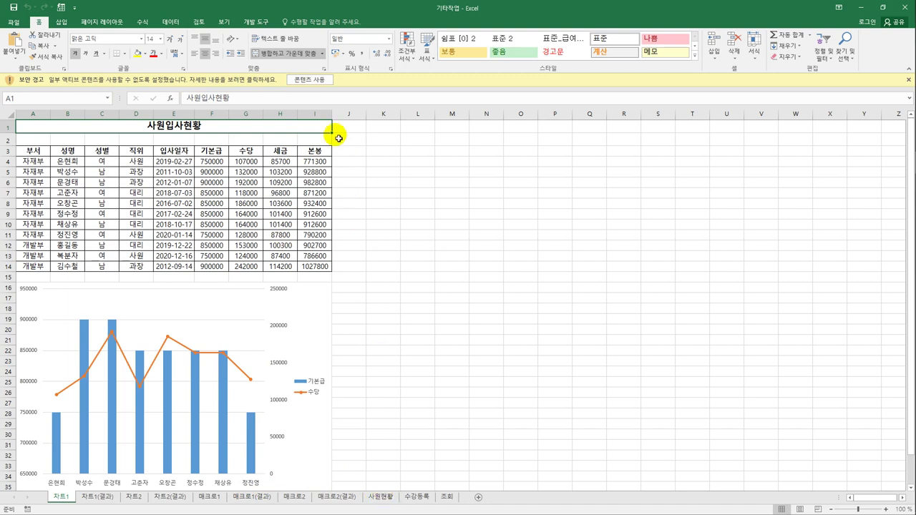
# Step: Enable the workbook's blocked content and add a title above the chart on the 차트1 sheet
pyautogui.click(313, 82)
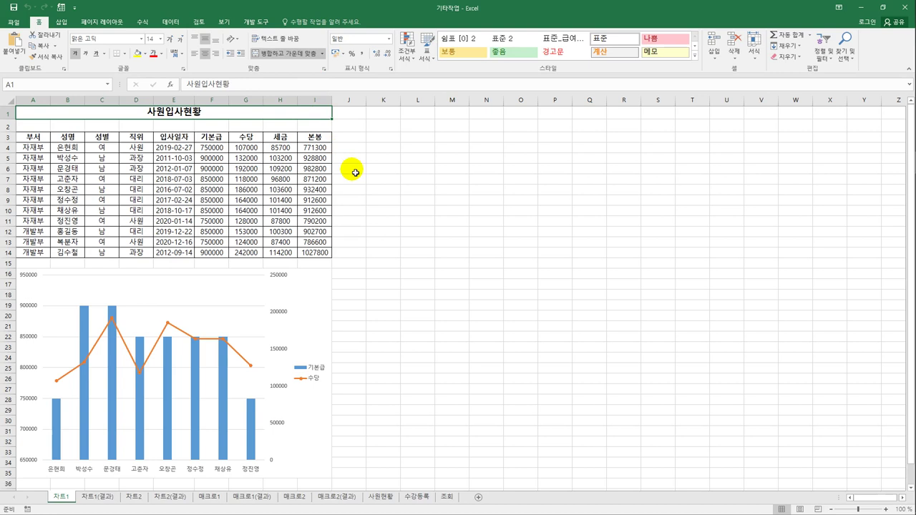
pyautogui.click(321, 309)
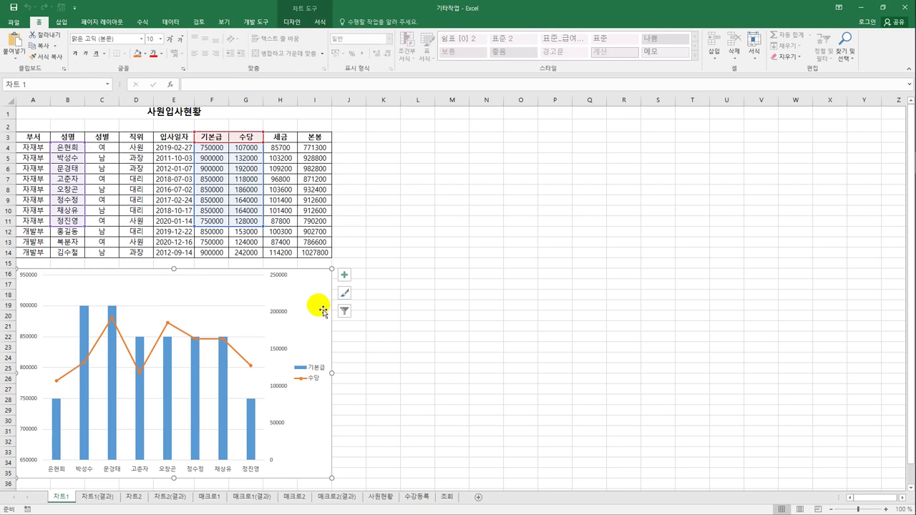
pyautogui.scroll(-4, 322, 310)
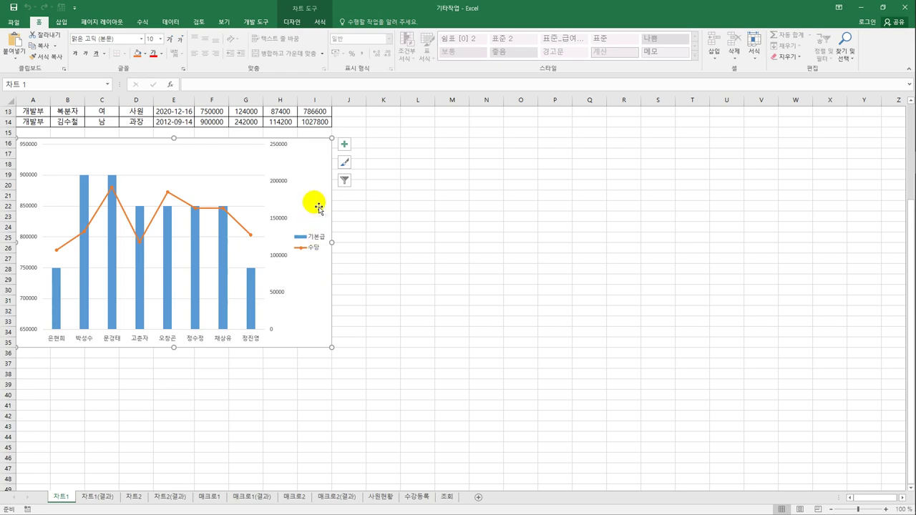
pyautogui.click(345, 145)
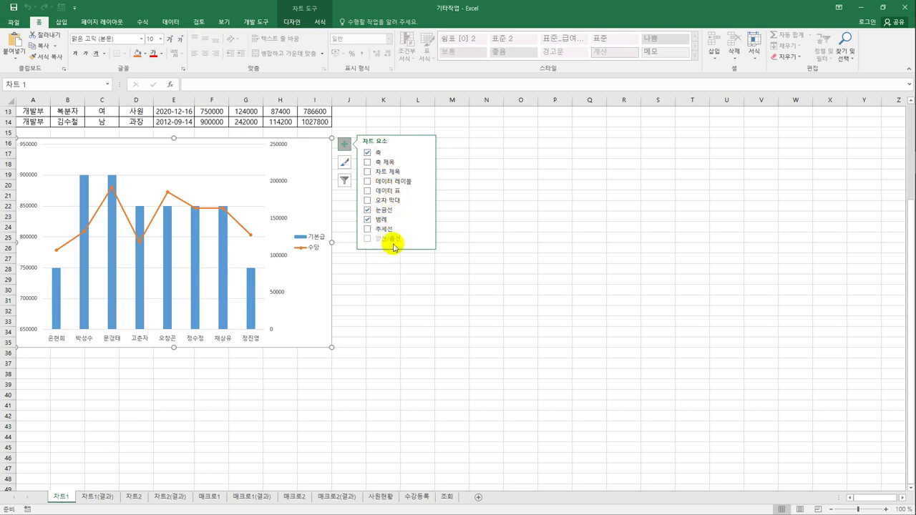
pyautogui.click(396, 179)
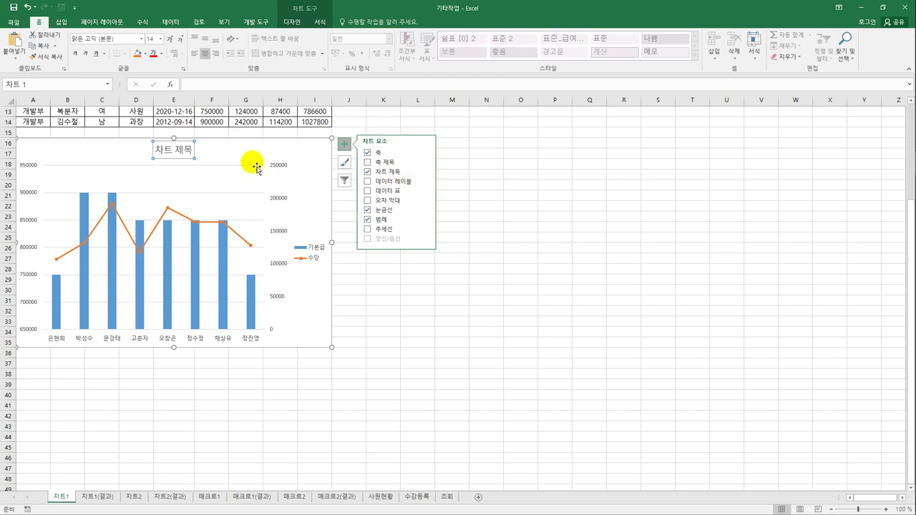
pyautogui.click(427, 174)
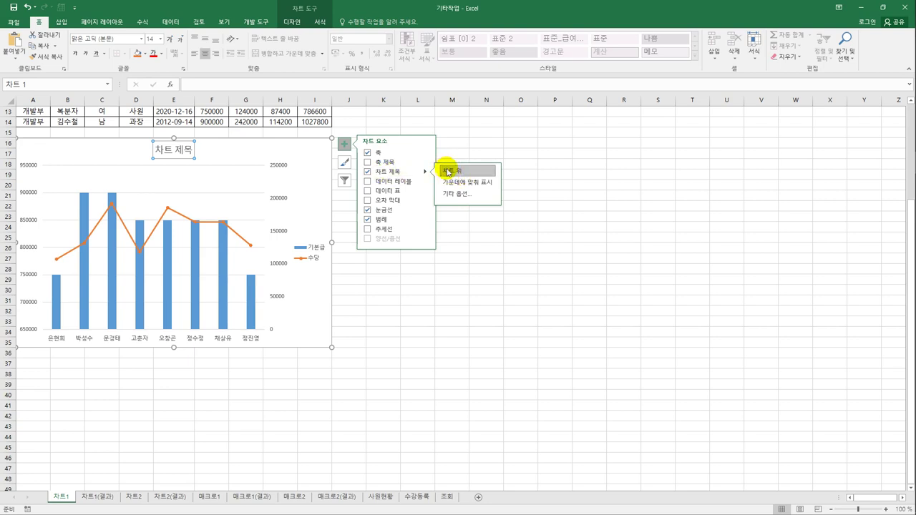
# Step: Replace the chart's placeholder title with "자재부 기본급/수당현황"
pyautogui.click(158, 151)
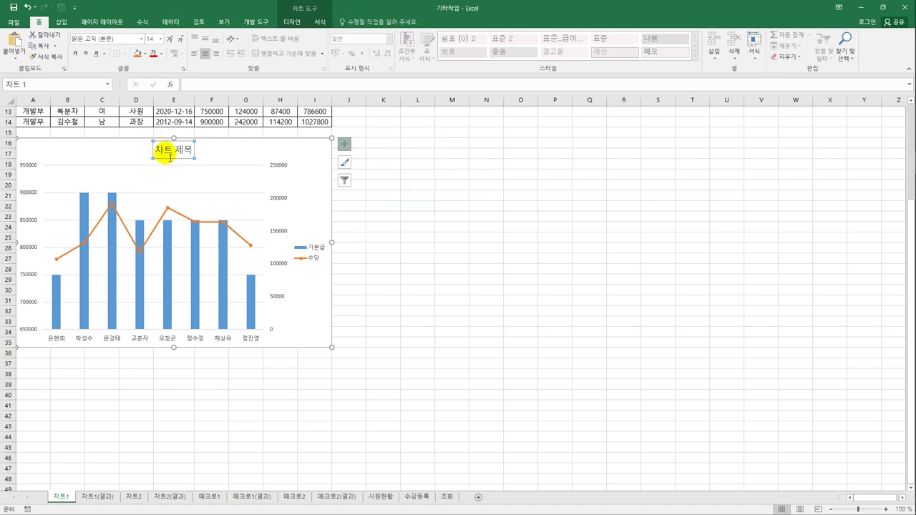
pyautogui.moveTo(158, 151); pyautogui.dragTo(193, 152)
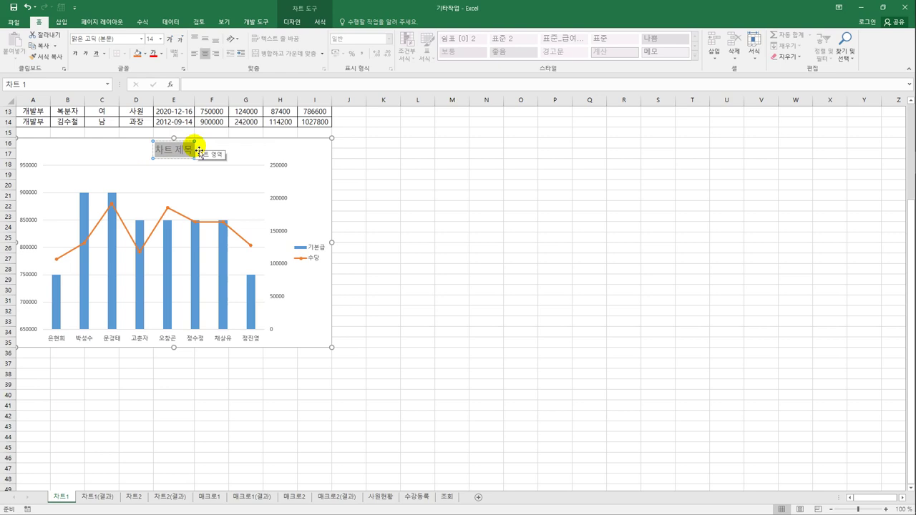
pyautogui.write('자재부')
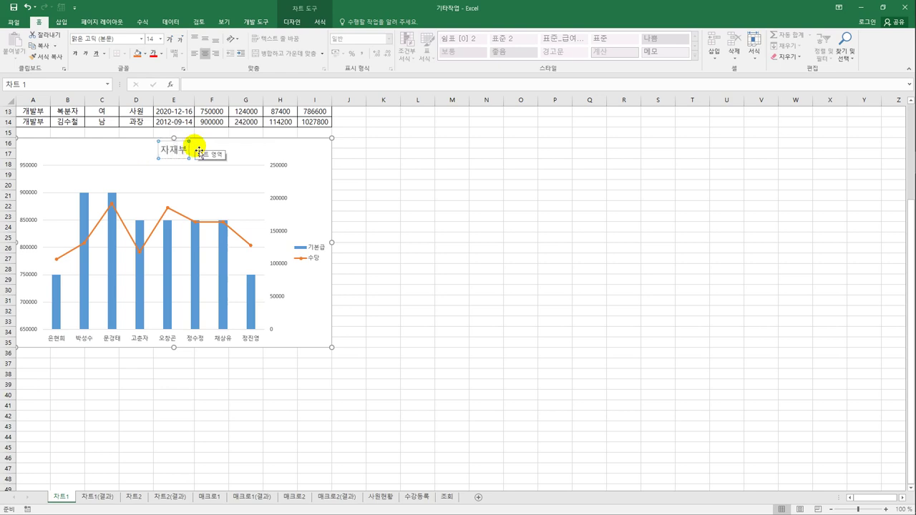
pyautogui.write(' 기본급')
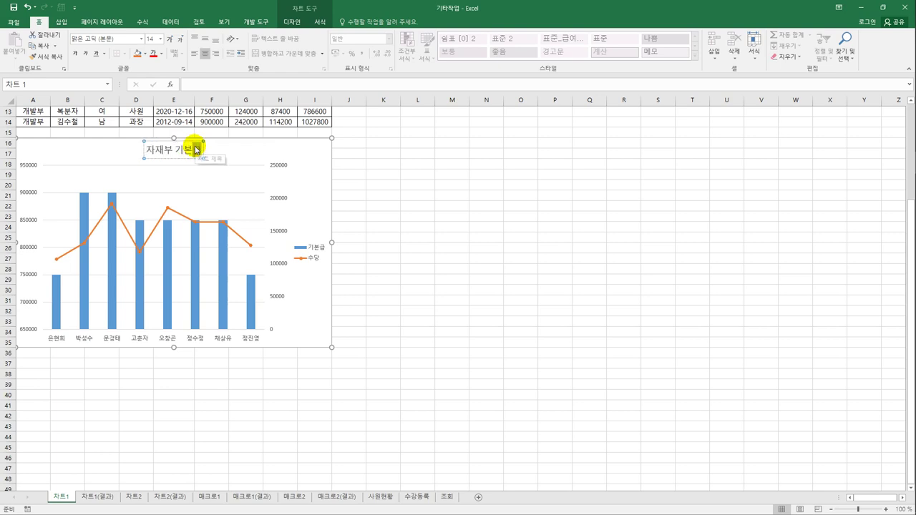
pyautogui.write('/수당현황')
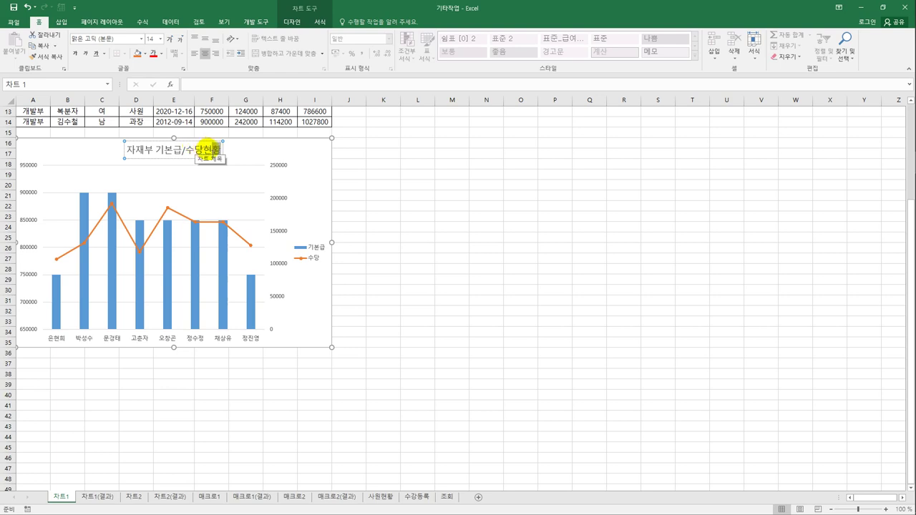
pyautogui.click(226, 153)
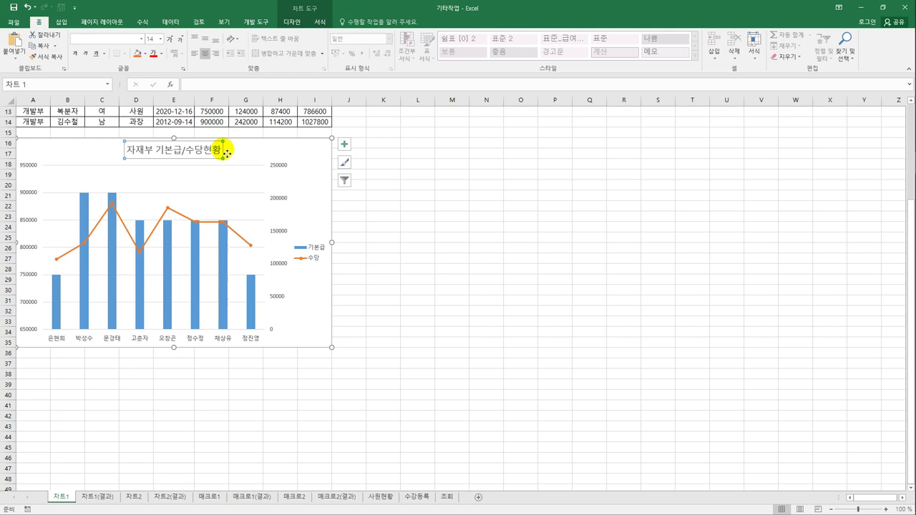
# Step: Format the chart title in the 궁서체 font, bold, at size 14
pyautogui.click(142, 39)
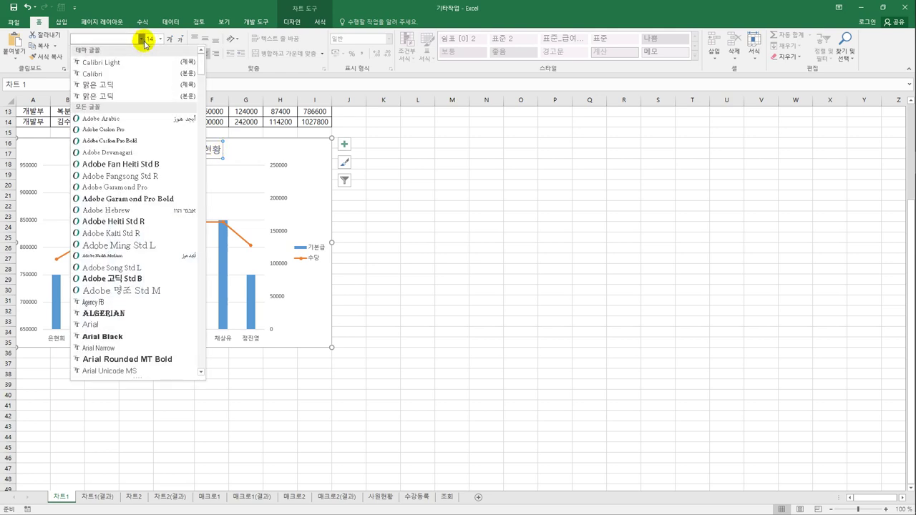
pyautogui.moveTo(202, 67); pyautogui.dragTo(199, 352)
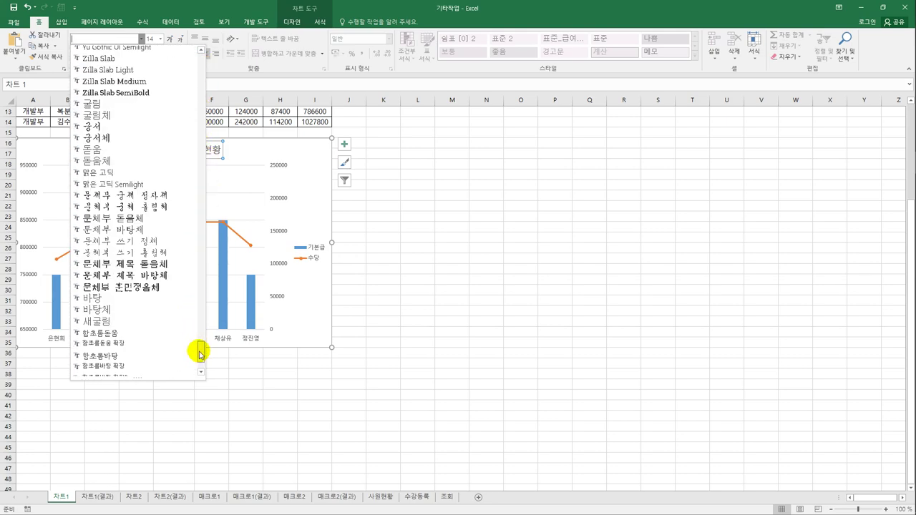
pyautogui.click(123, 138)
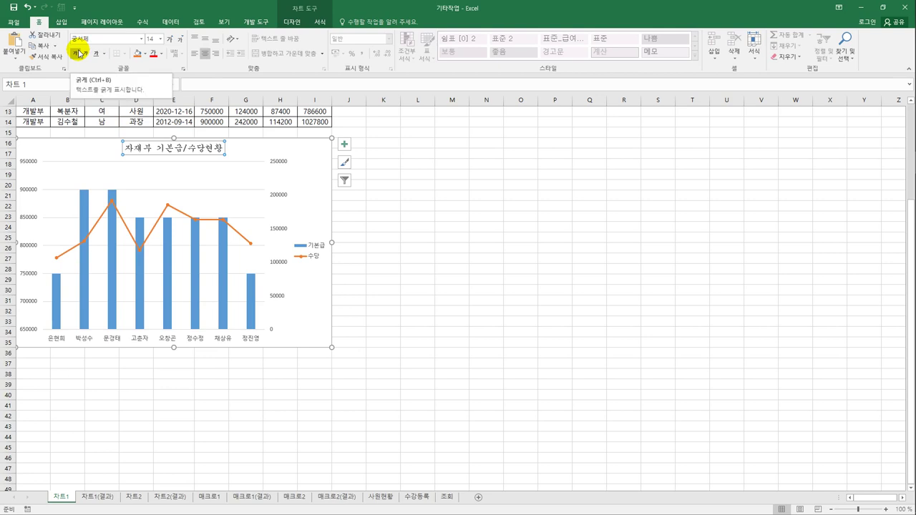
pyautogui.click(77, 53)
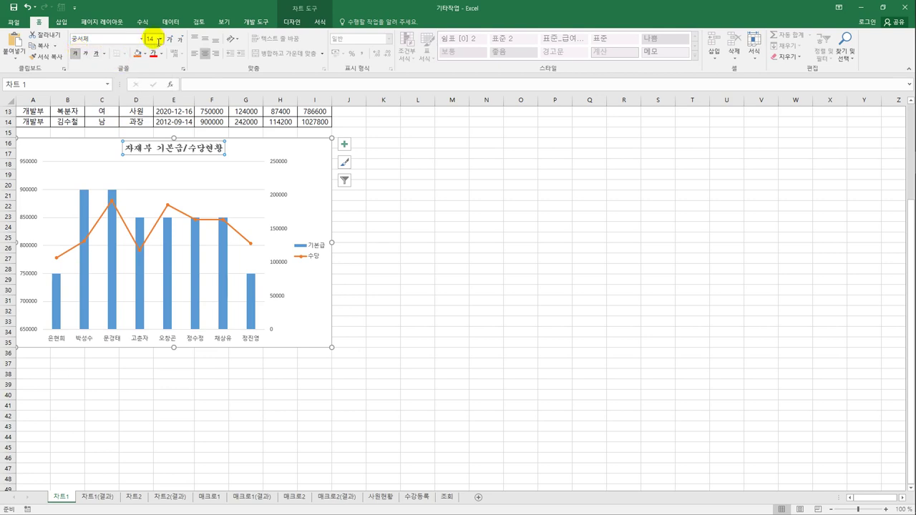
pyautogui.click(160, 39)
pyautogui.click(151, 107)
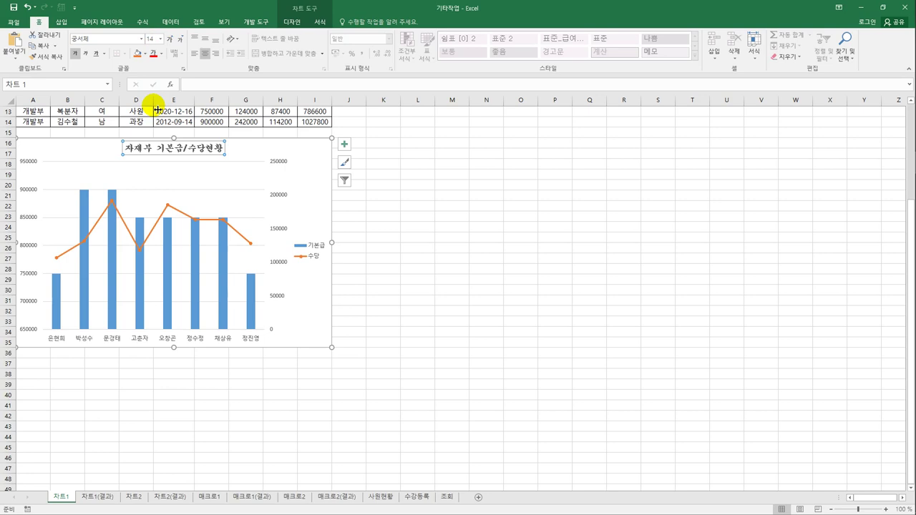
# Step: Apply the outer shadow preset that falls diagonally to the lower right to the chart title
pyautogui.rightClick(186, 157)
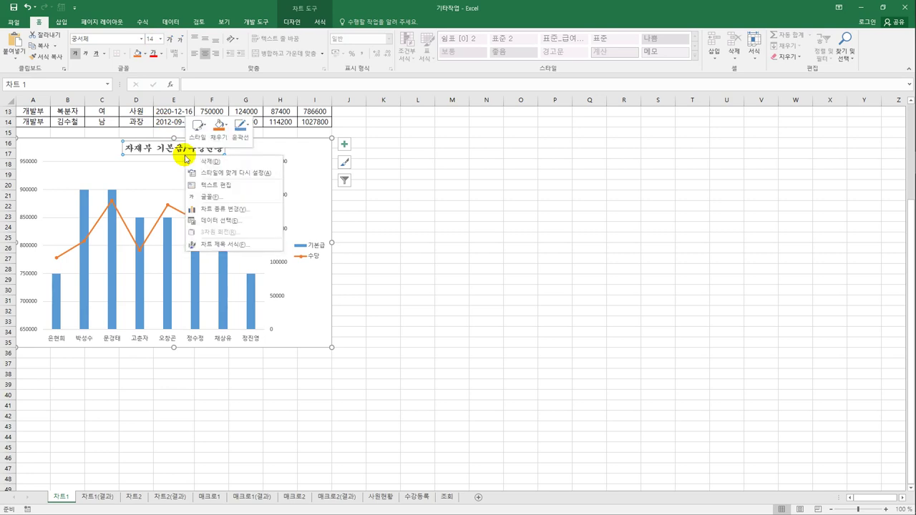
pyautogui.click(224, 246)
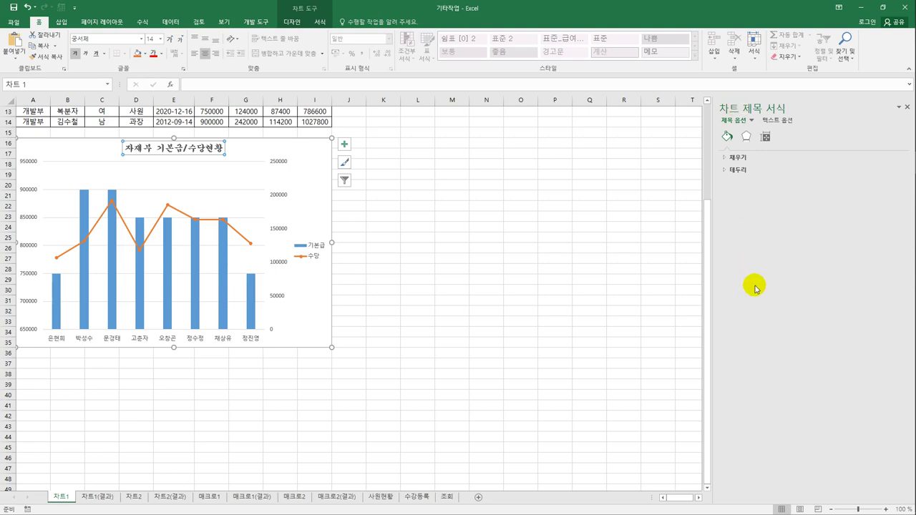
pyautogui.click(747, 136)
pyautogui.click(738, 157)
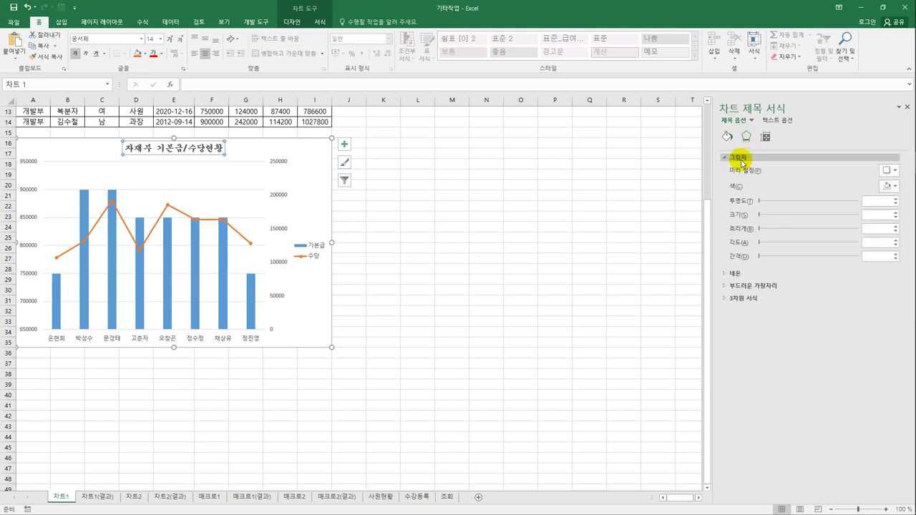
pyautogui.click(889, 171)
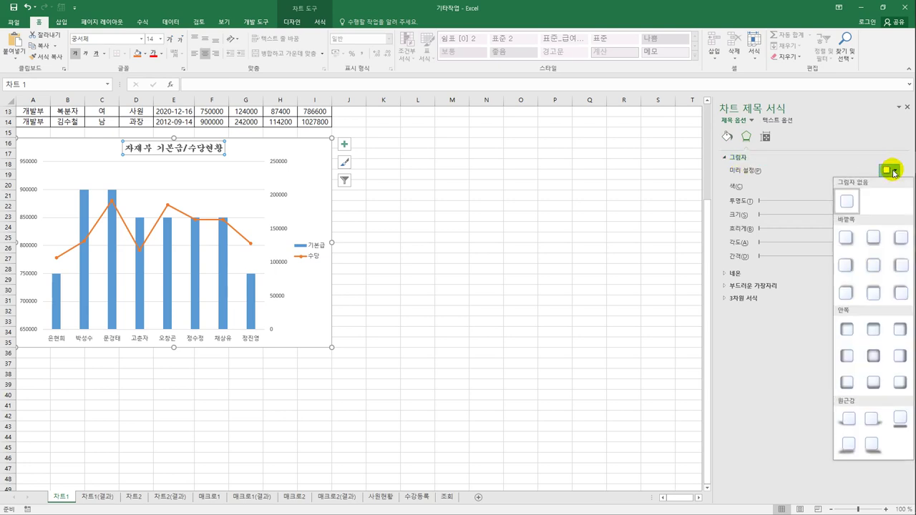
pyautogui.click(847, 238)
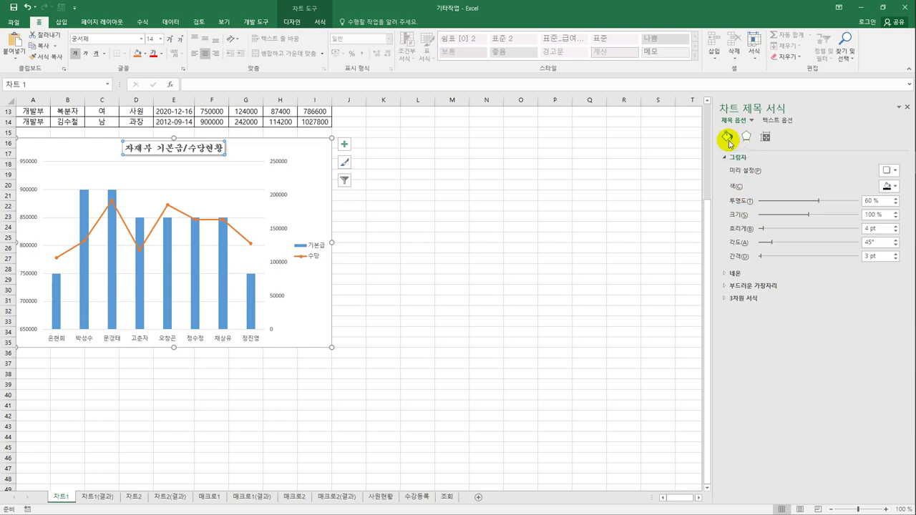
# Step: Give the chart title a solid black border line
pyautogui.click(727, 138)
pyautogui.click(731, 170)
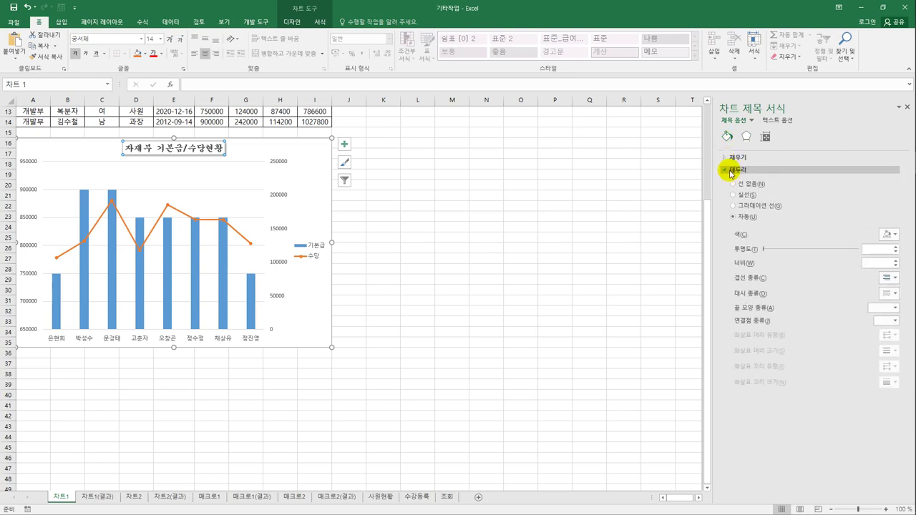
pyautogui.click(741, 196)
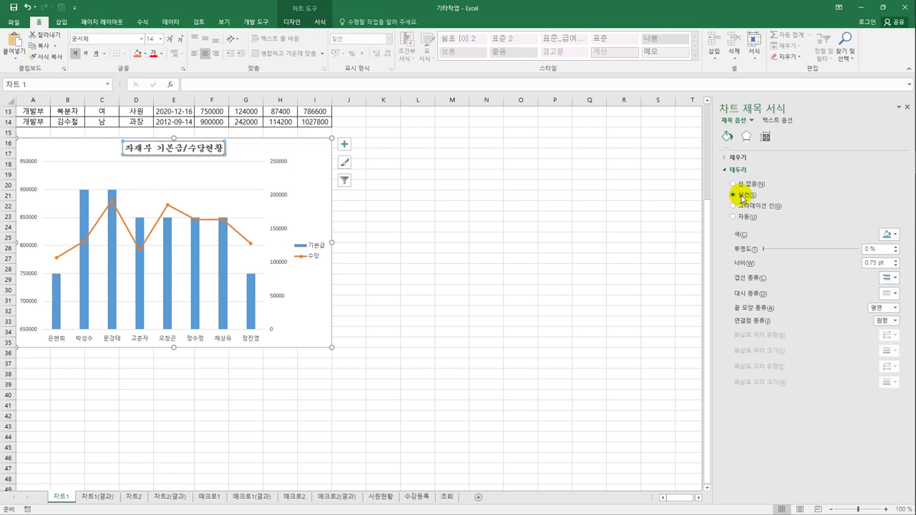
pyautogui.click(894, 236)
pyautogui.click(845, 255)
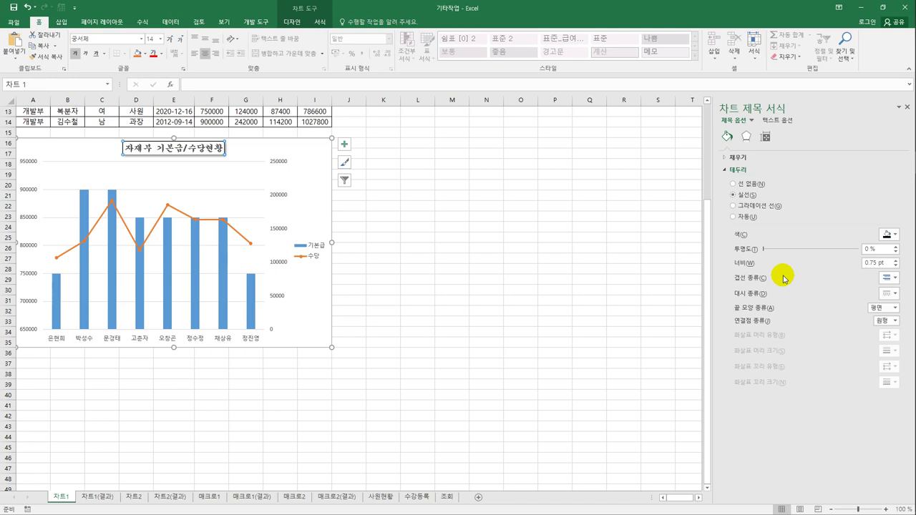
# Step: Set the chart legend's font to 궁서체 at size 12
pyautogui.click(305, 262)
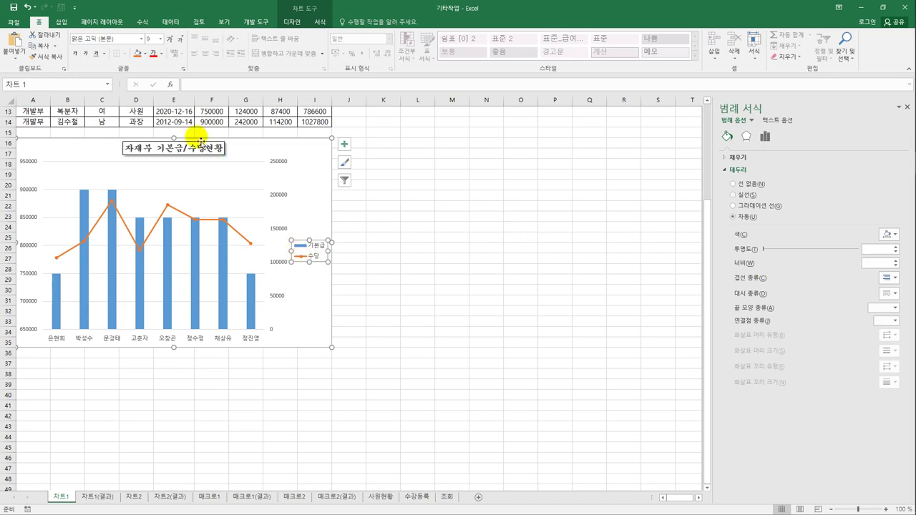
pyautogui.click(141, 40)
pyautogui.click(142, 39)
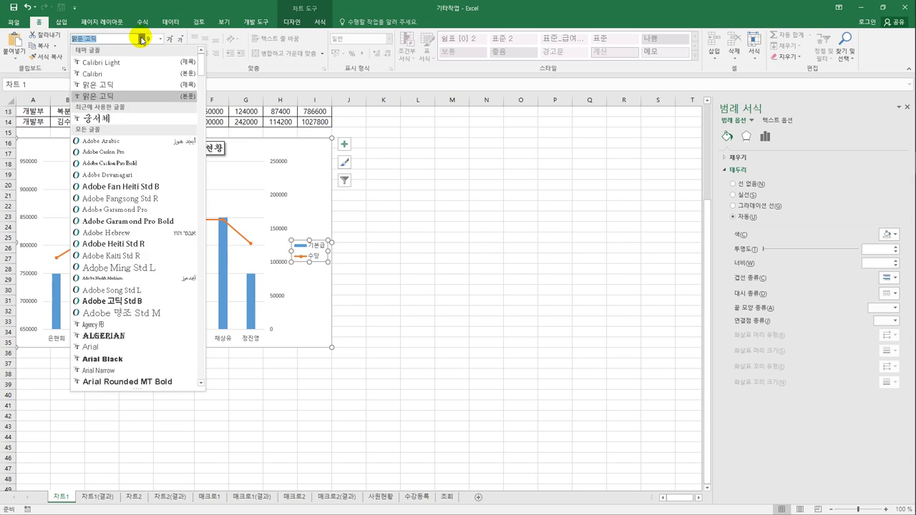
pyautogui.click(133, 120)
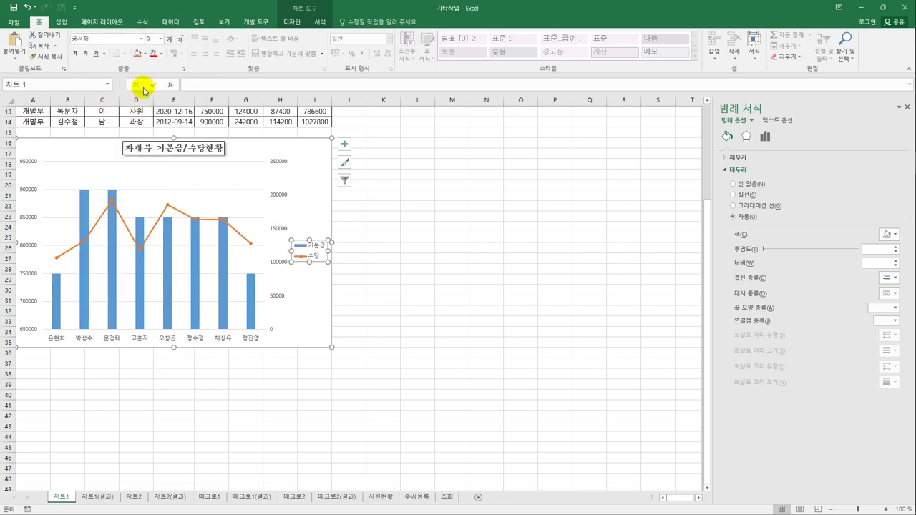
pyautogui.click(161, 39)
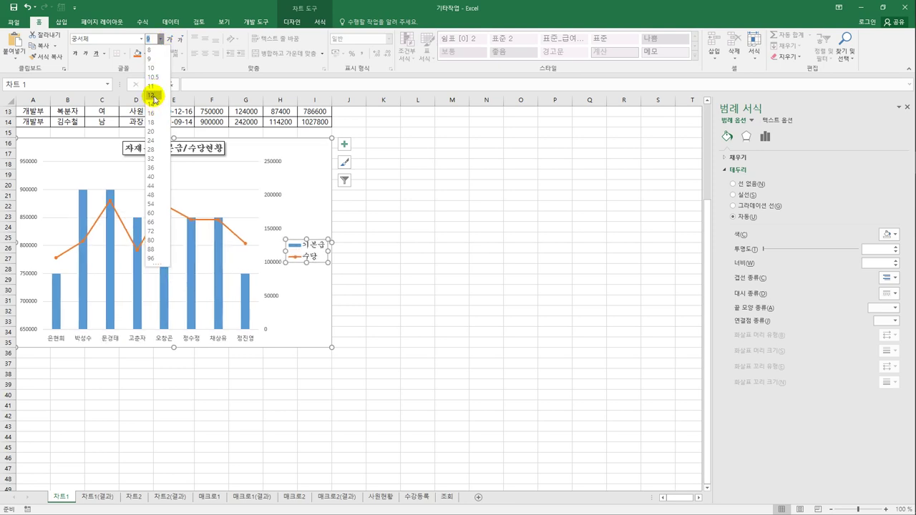
pyautogui.click(153, 95)
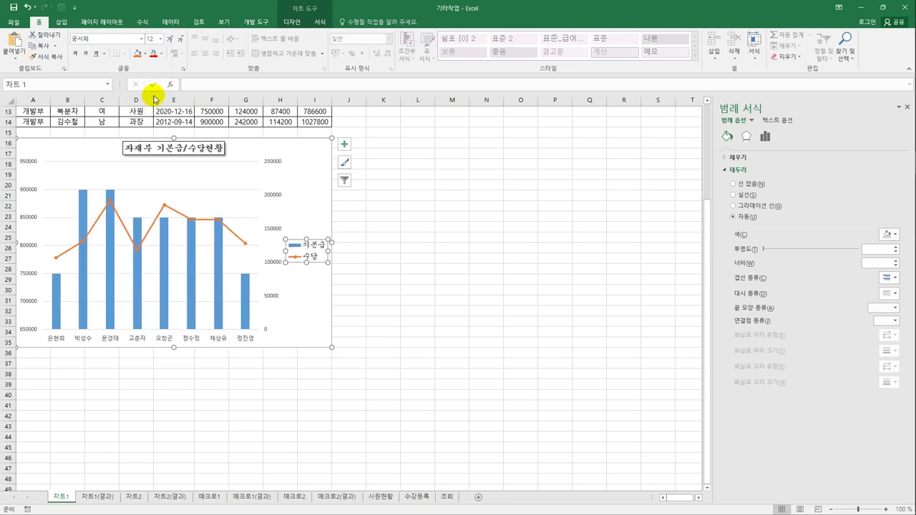
# Step: Place the legend below the chart (아래쪽) and show its legend position options
pyautogui.click(348, 149)
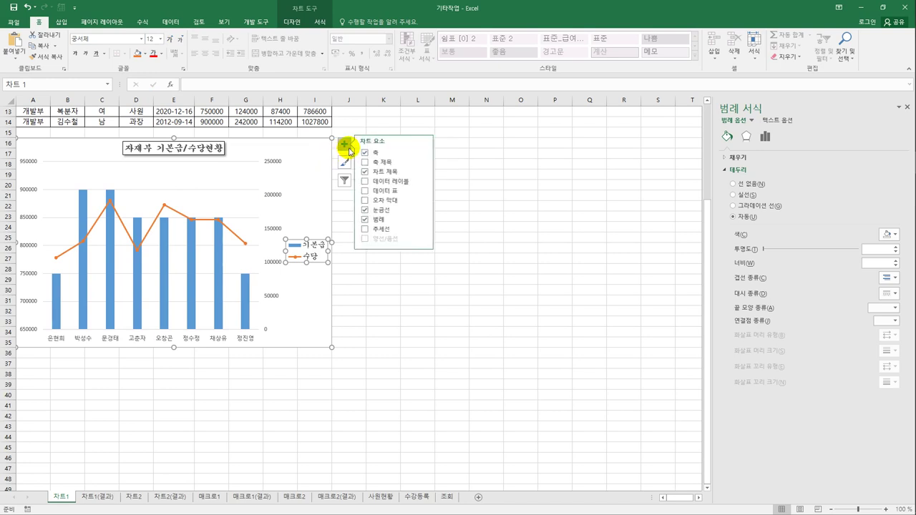
pyautogui.click(422, 222)
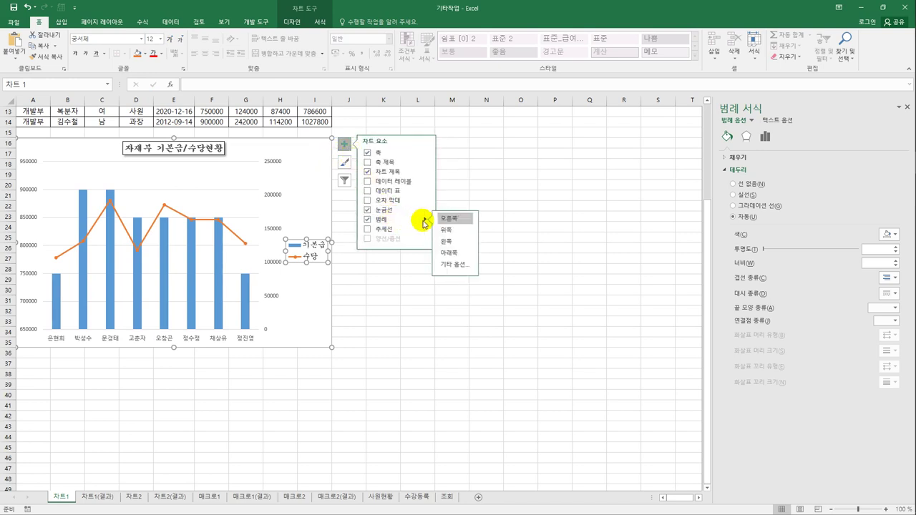
pyautogui.click(458, 253)
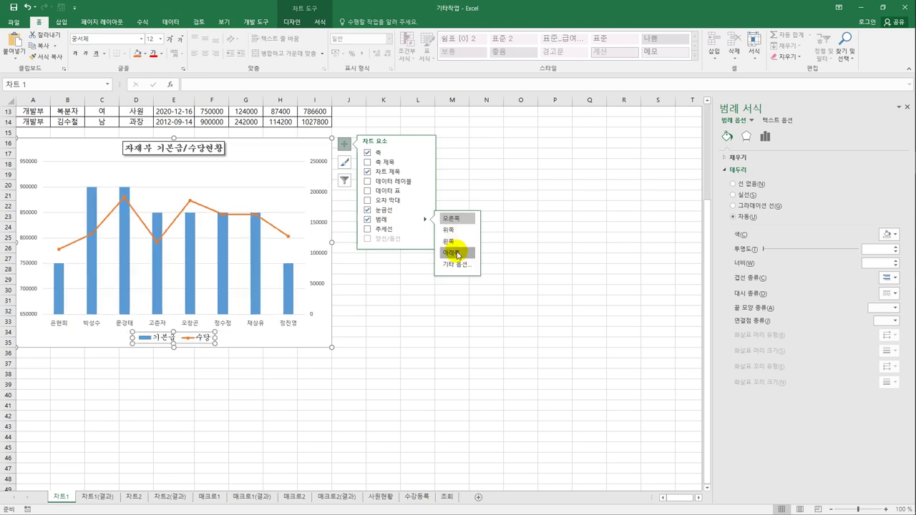
pyautogui.click(764, 137)
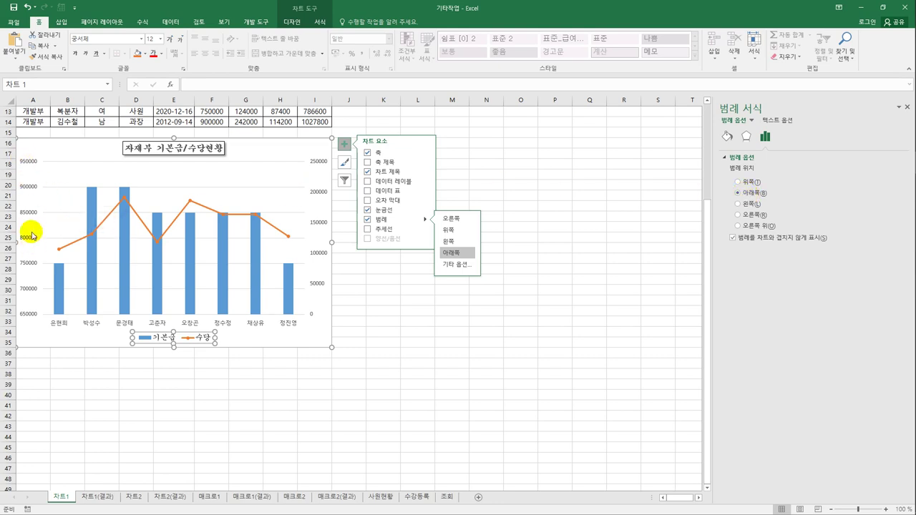
# Step: Set the minimum bound of the combo chart's primary vertical axis to 600000
pyautogui.click(28, 167)
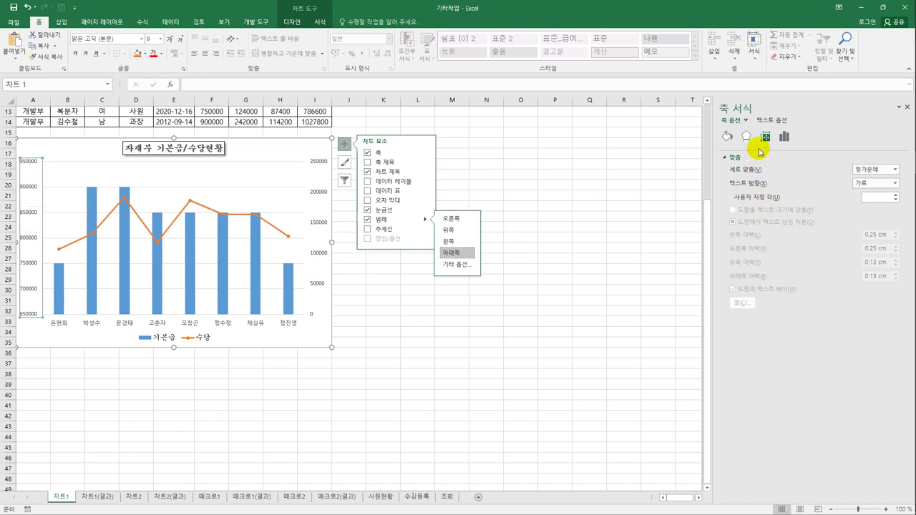
pyautogui.click(783, 138)
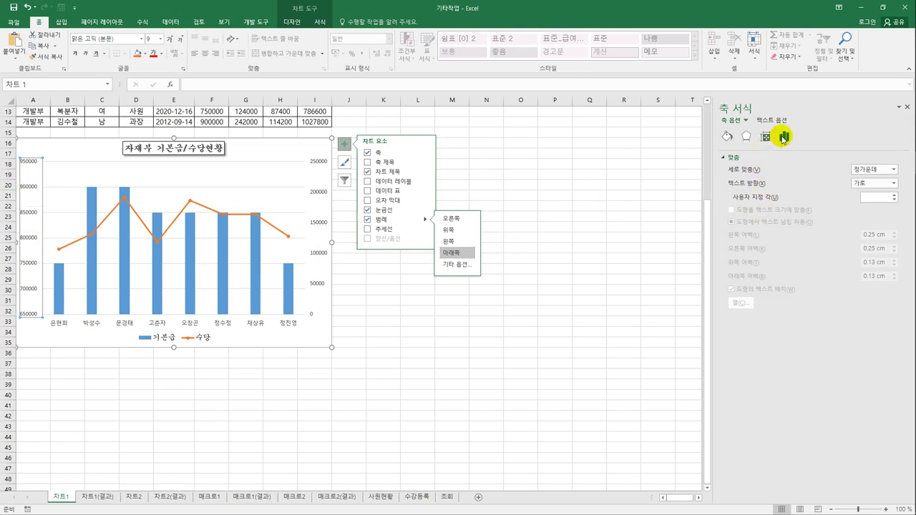
pyautogui.click(841, 184)
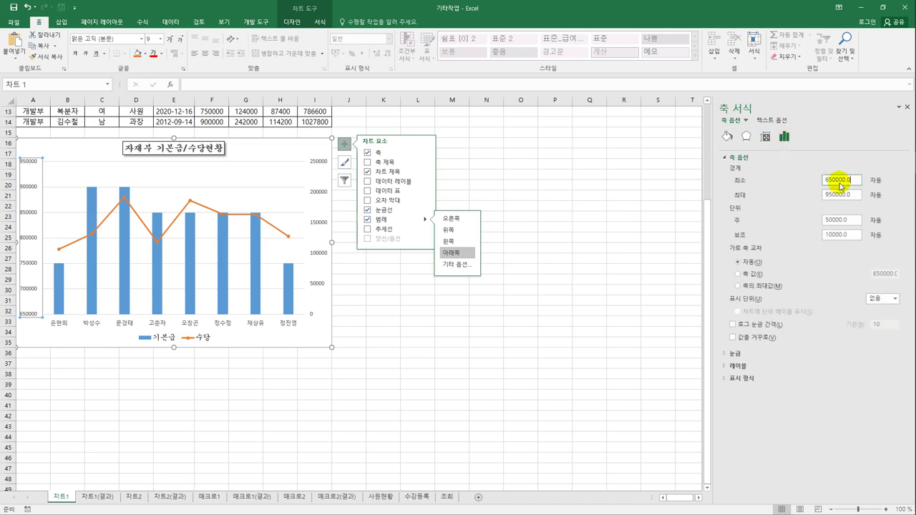
pyautogui.moveTo(841, 185); pyautogui.dragTo(823, 185)
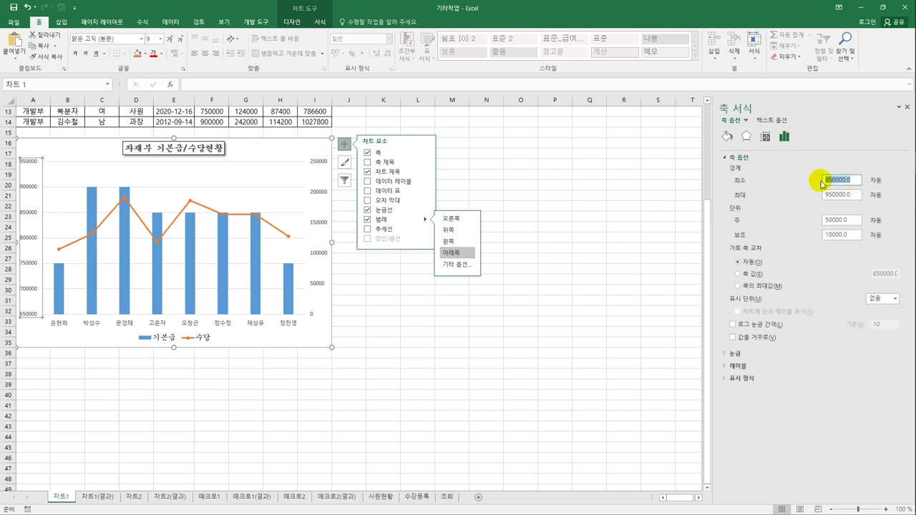
pyautogui.write('60')
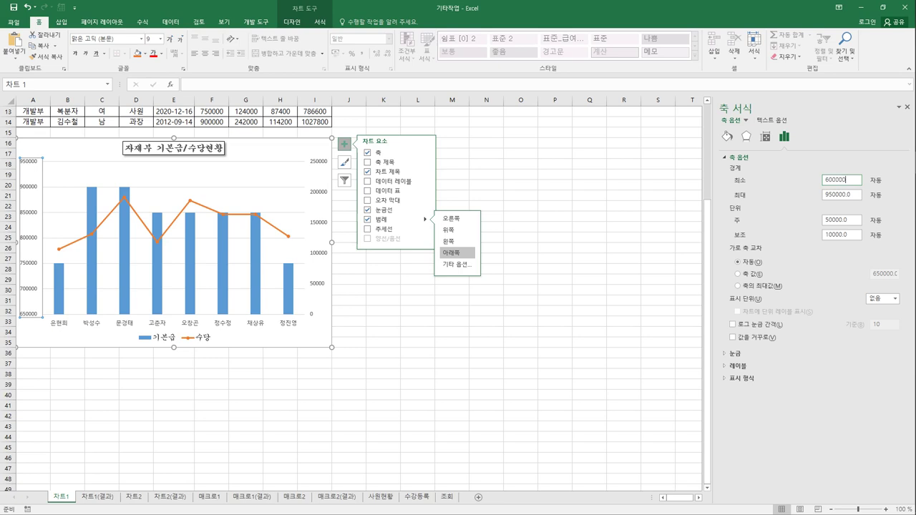
# Step: Set the primary vertical axis's major unit to 100000 and its maximum bound to 1000000
pyautogui.moveTo(859, 220); pyautogui.dragTo(827, 221)
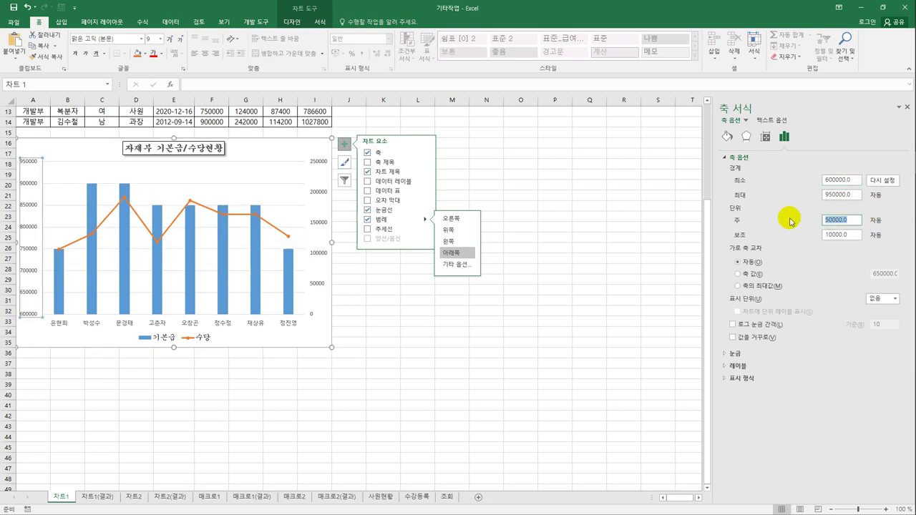
pyautogui.write('10')
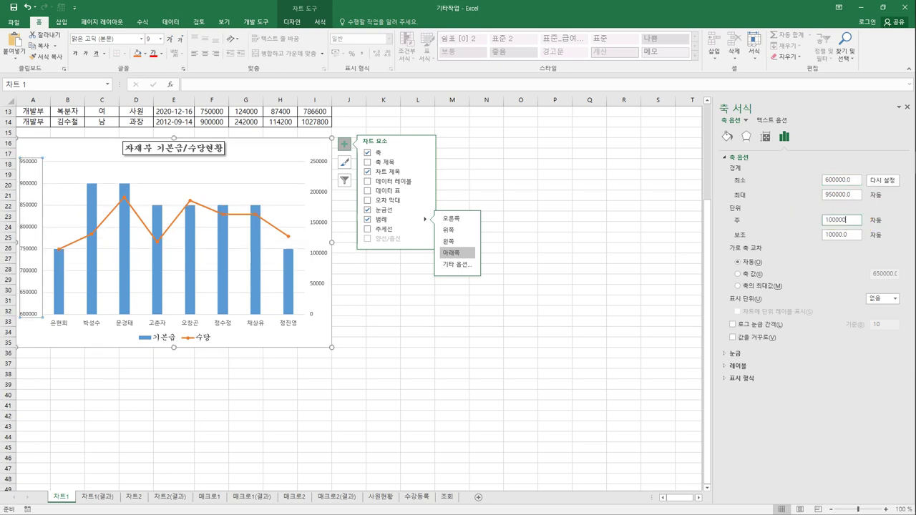
pyautogui.moveTo(856, 194); pyautogui.dragTo(821, 201)
pyautogui.write('1')
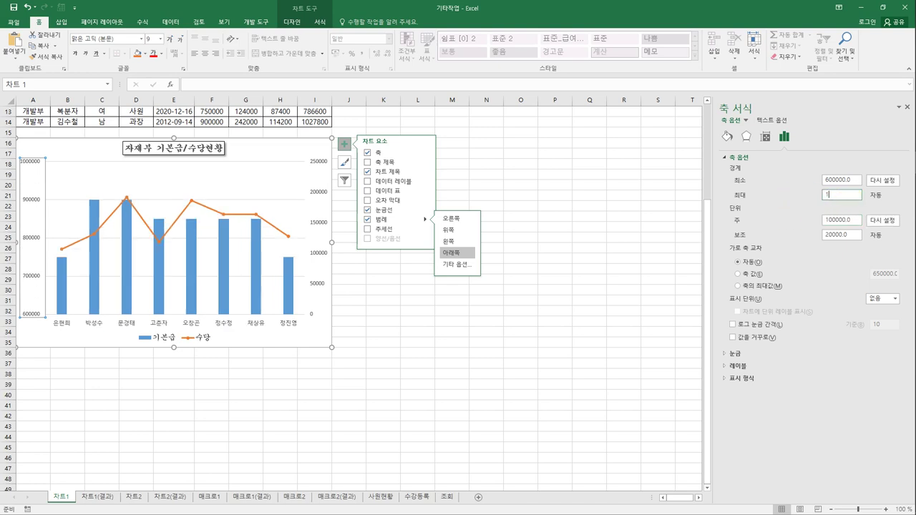
pyautogui.write('000000')
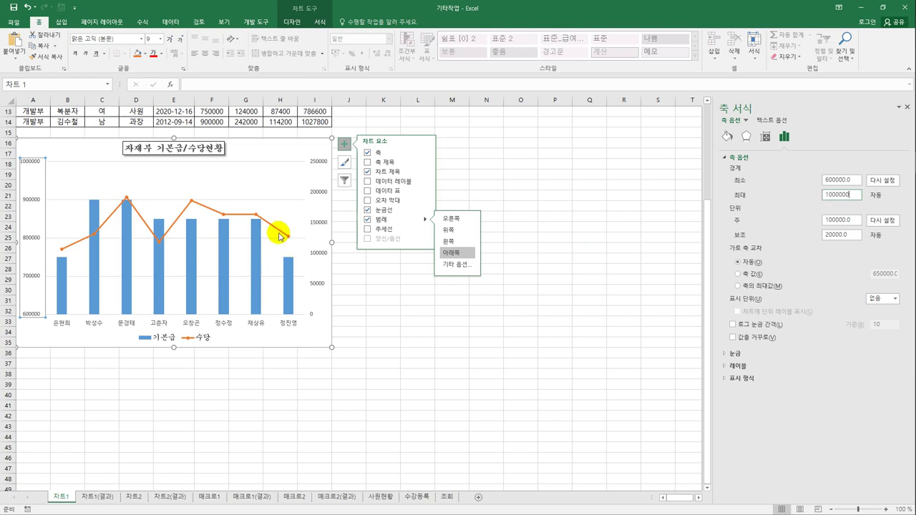
pyautogui.click(398, 376)
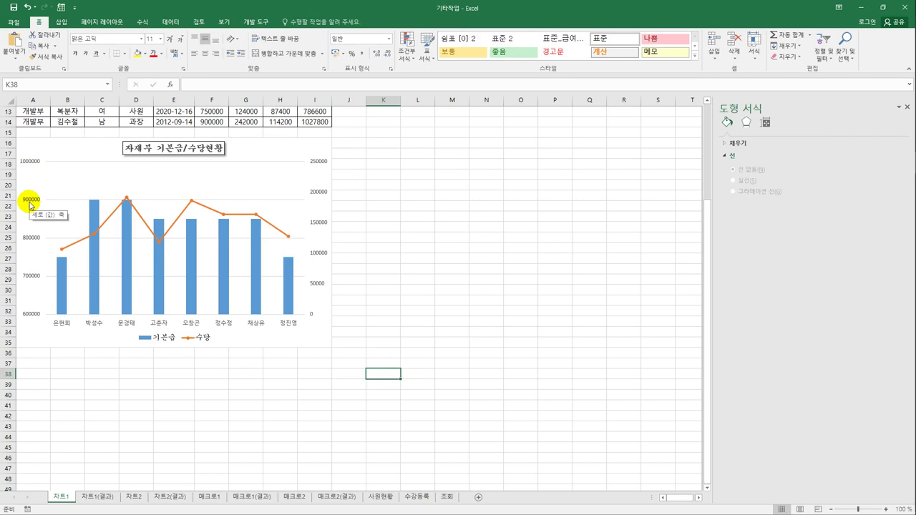
# Step: Add a data label to only the third point of the 수당 line series
pyautogui.click(127, 201)
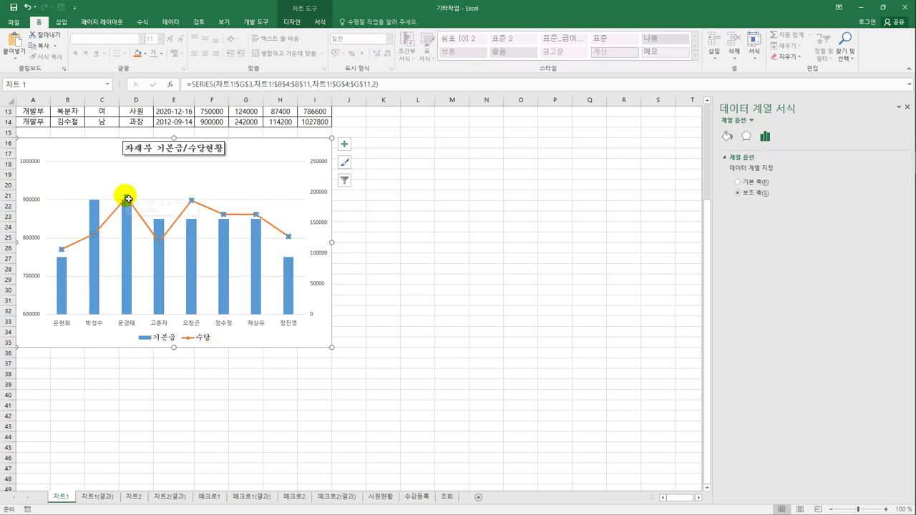
pyautogui.click(128, 199)
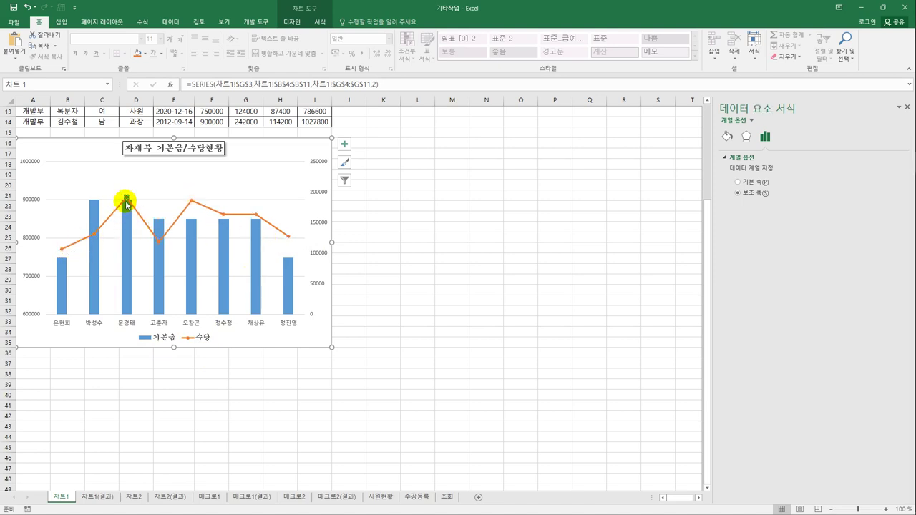
pyautogui.moveTo(127, 204)
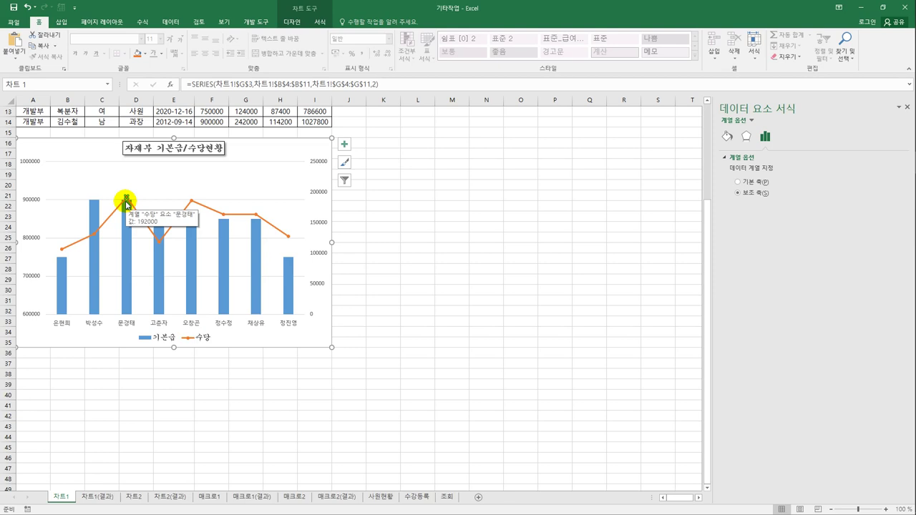
pyautogui.rightClick(126, 200)
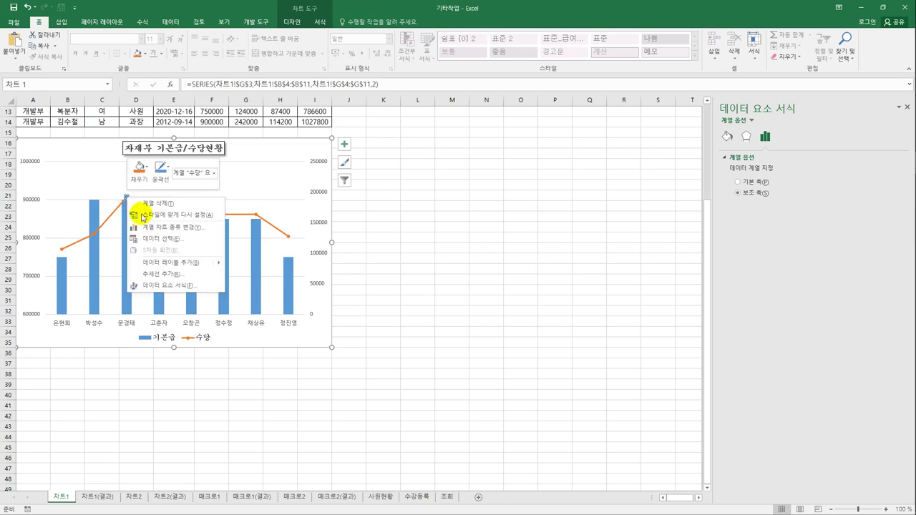
pyautogui.click(173, 265)
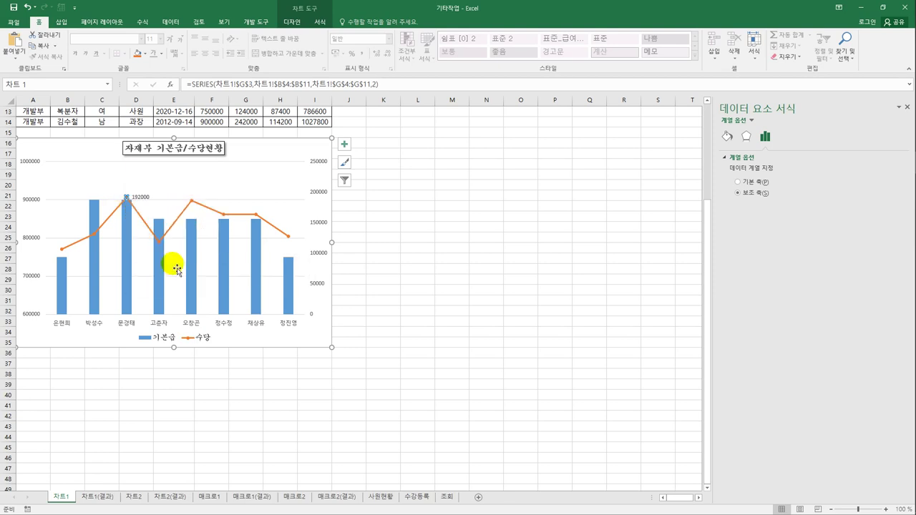
# Step: Show the position options and formatting commands available for the data label of the third 수당 point
pyautogui.click(345, 145)
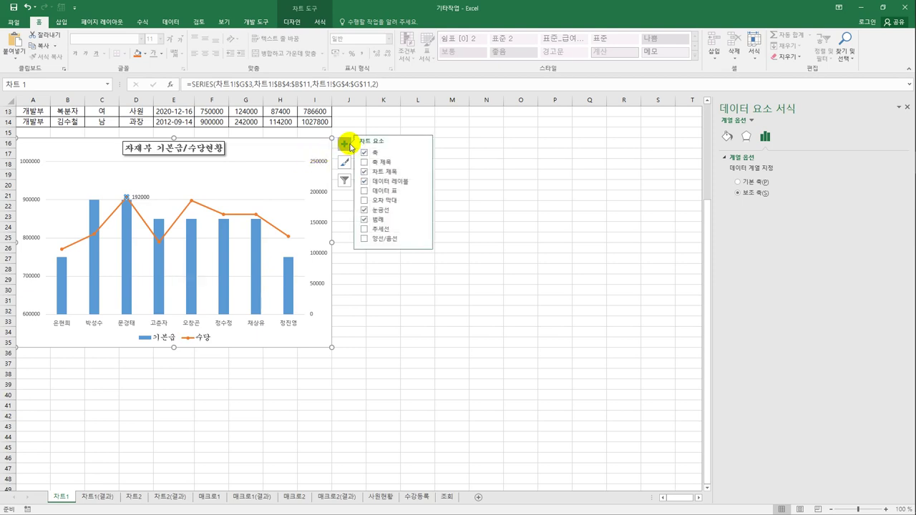
pyautogui.click(427, 184)
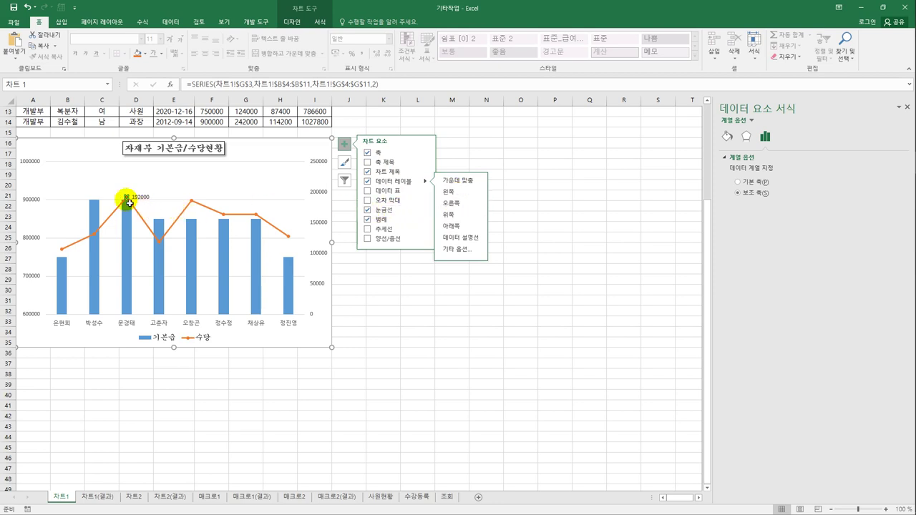
pyautogui.moveTo(128, 203)
pyautogui.rightClick(129, 203)
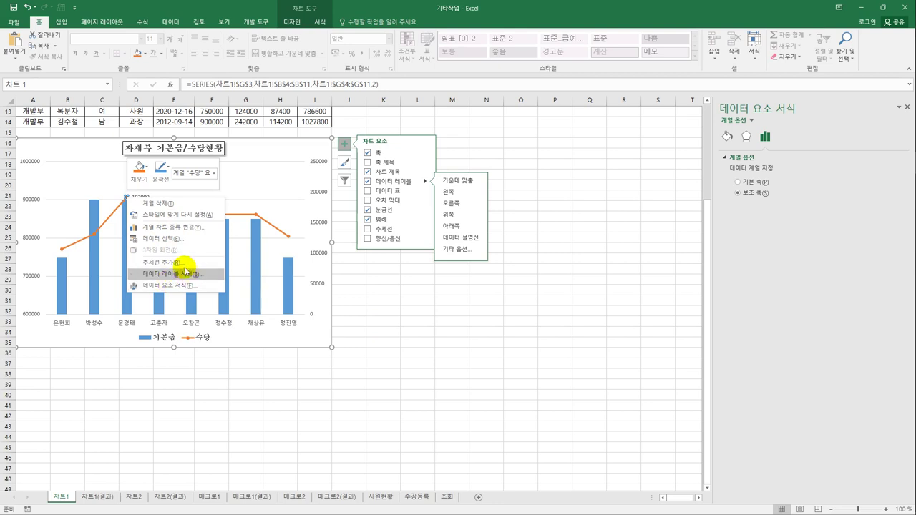
pyautogui.click(408, 352)
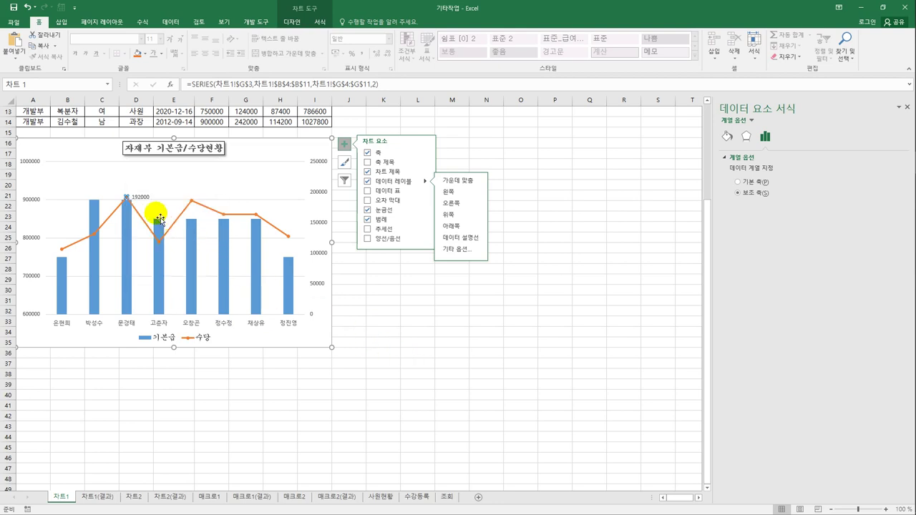
# Step: Set the font of the 수당 point's data label to 굴림체 at size 12
pyautogui.click(140, 199)
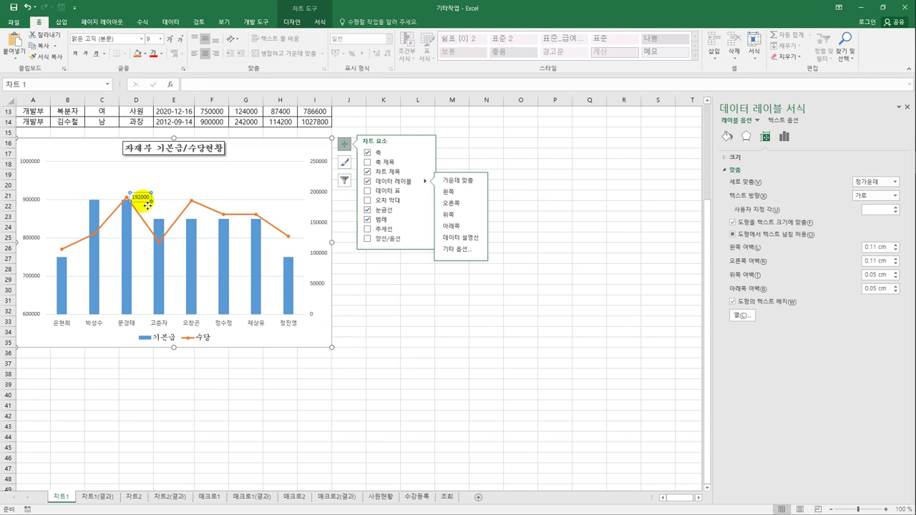
pyautogui.click(141, 40)
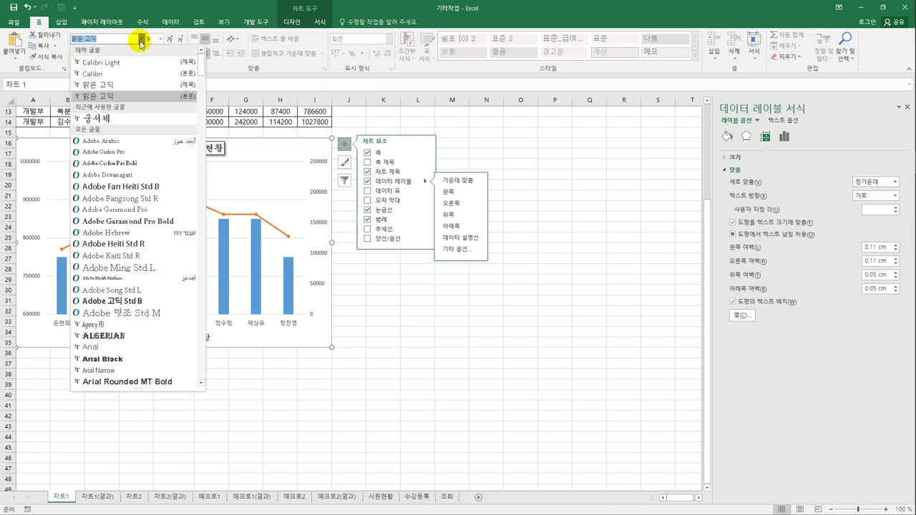
pyautogui.moveTo(201, 64); pyautogui.dragTo(202, 347)
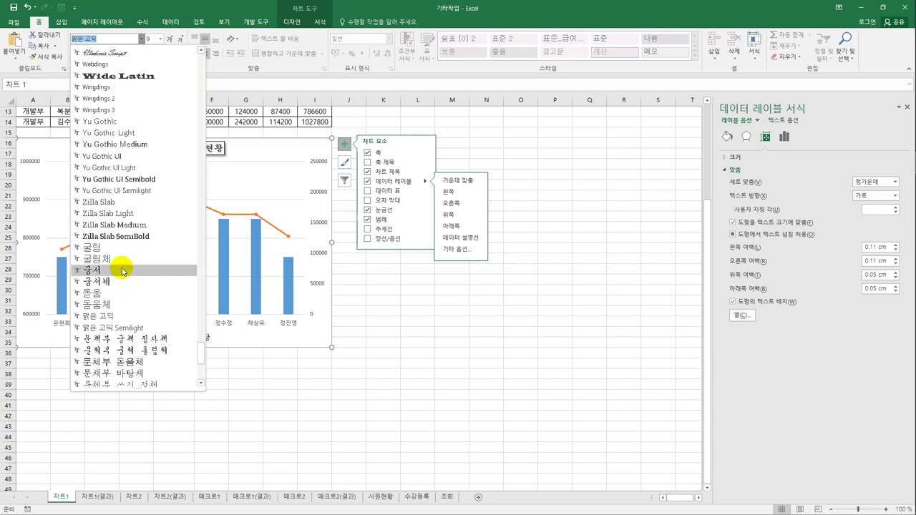
pyautogui.click(116, 259)
pyautogui.click(160, 38)
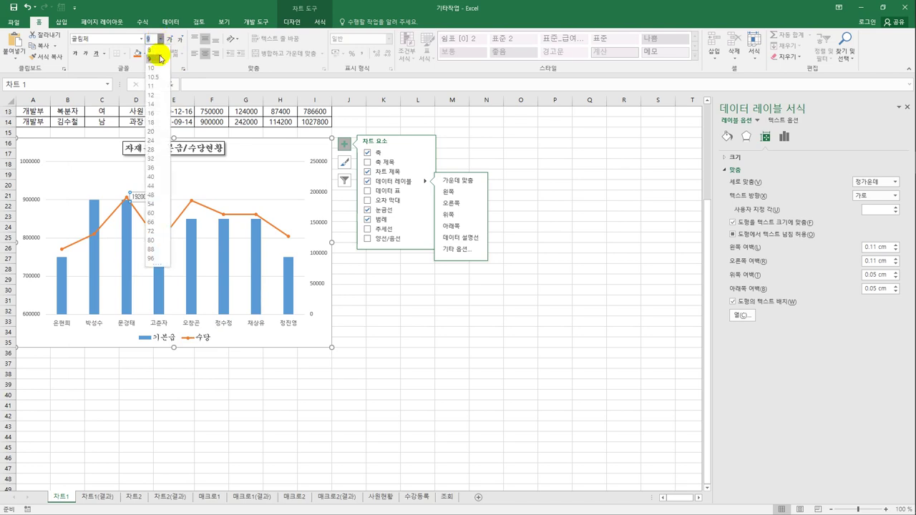
pyautogui.click(152, 95)
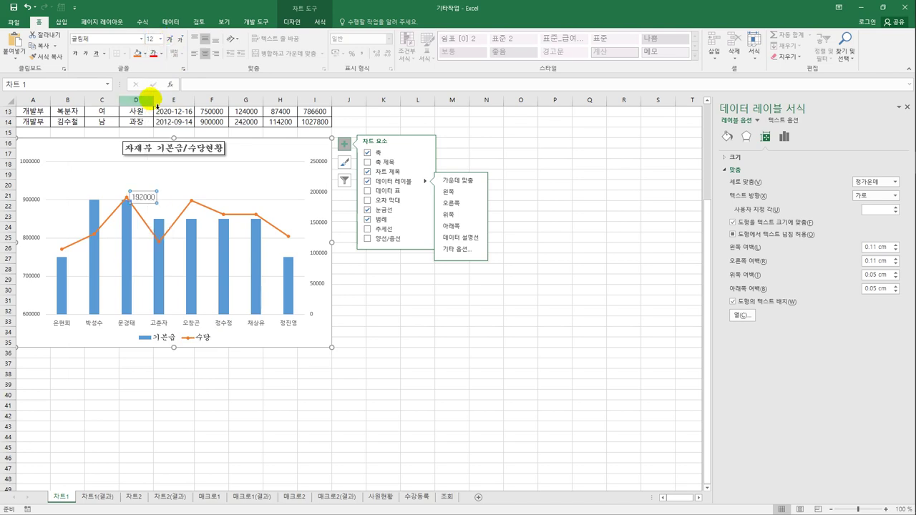
pyautogui.click(377, 358)
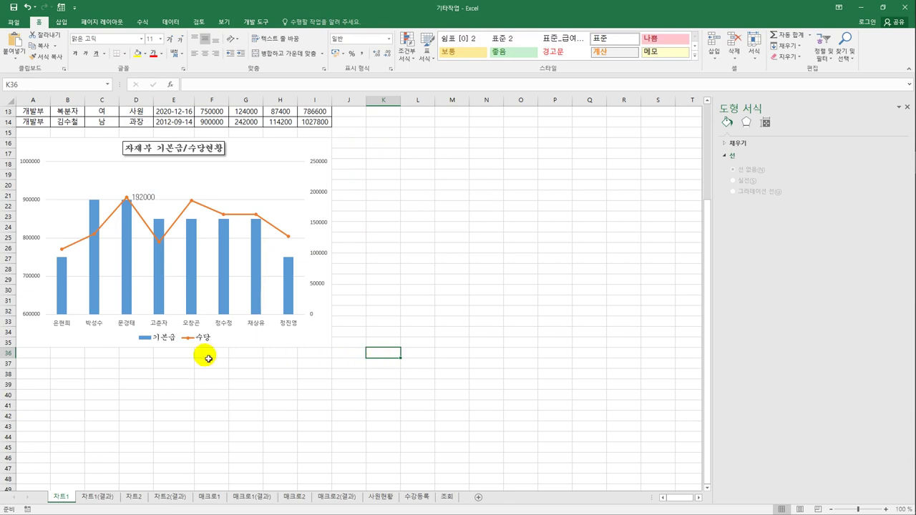
# Step: Compare the finished combo chart with the reference chart on the 차트1(결과) sheet
pyautogui.click(94, 502)
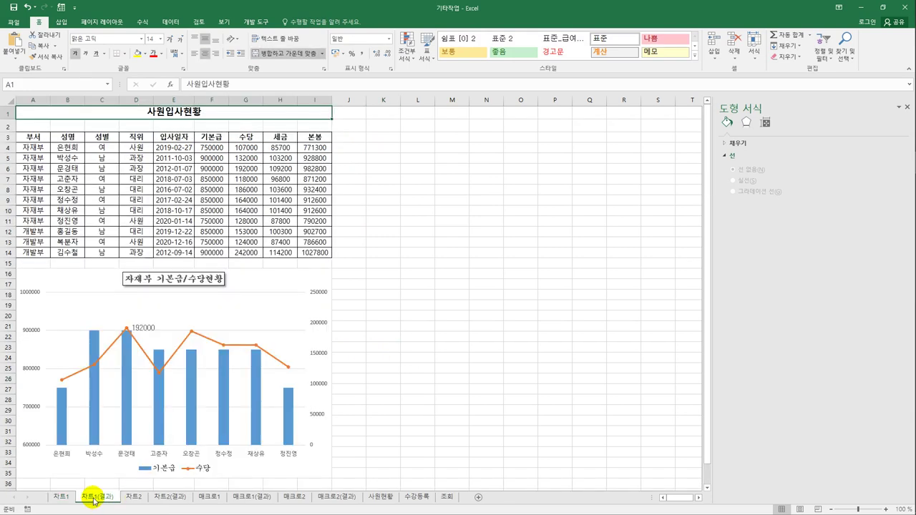
pyautogui.scroll(-4, 104, 461)
pyautogui.scroll(-1, 108, 463)
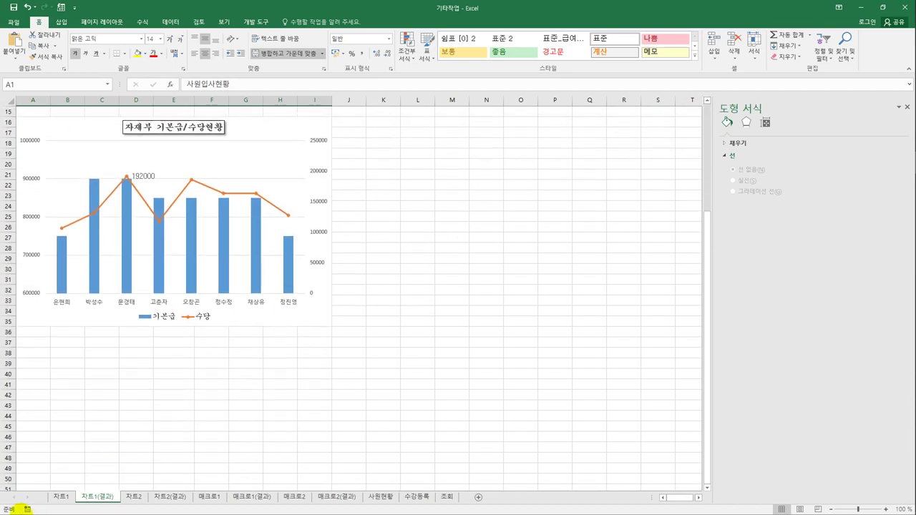
pyautogui.click(61, 496)
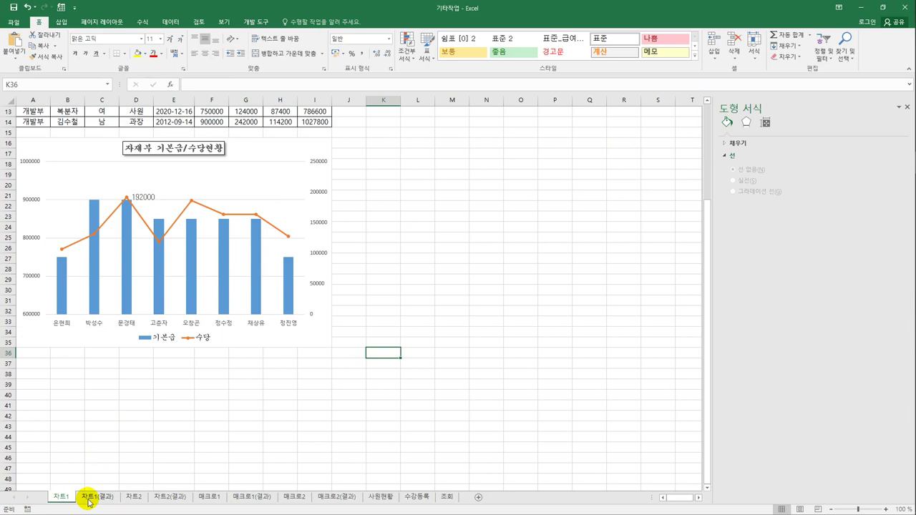
pyautogui.click(89, 501)
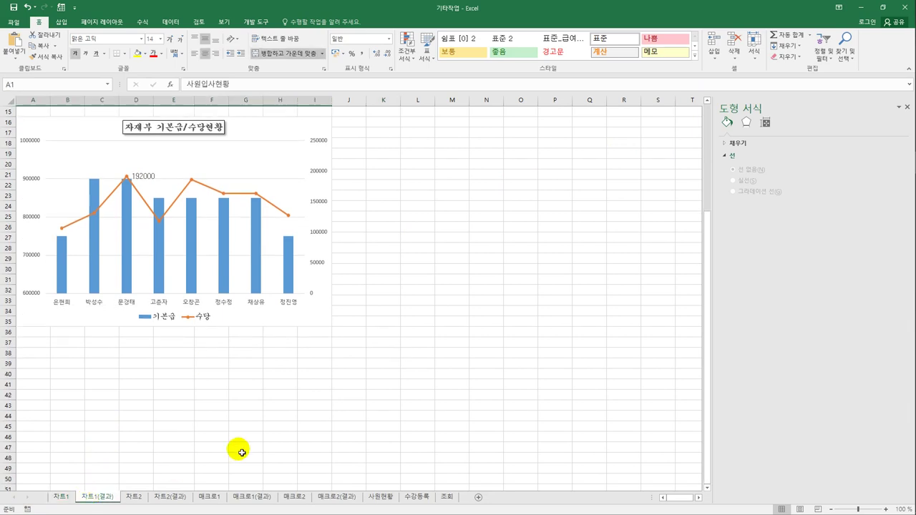
# Step: On the 차트2 sheet, link the pie chart's title to cell A2 with the formula =차트2!$A$2
pyautogui.click(135, 497)
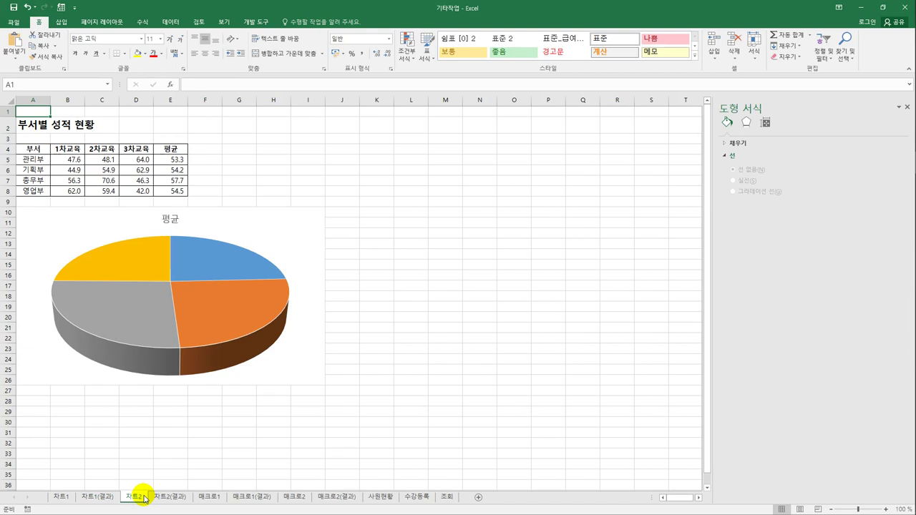
pyautogui.click(173, 217)
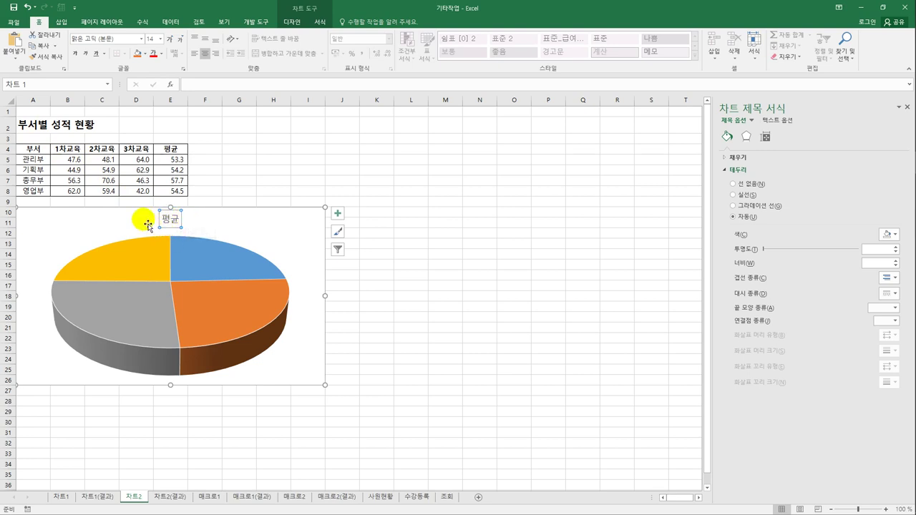
pyautogui.click(199, 86)
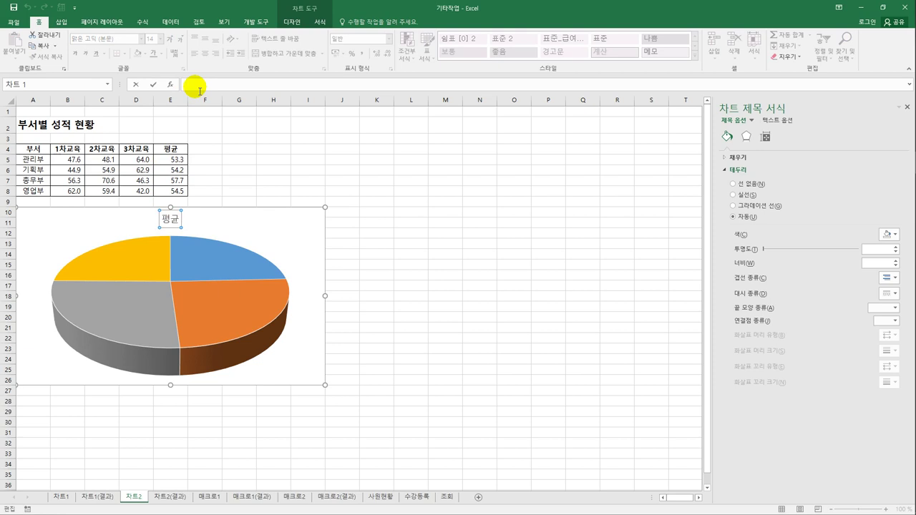
pyautogui.write('=')
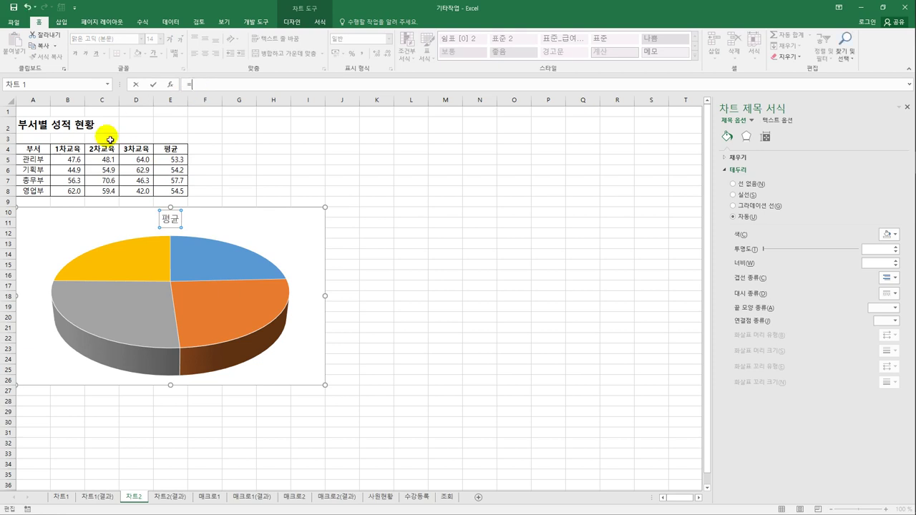
pyautogui.click(41, 127)
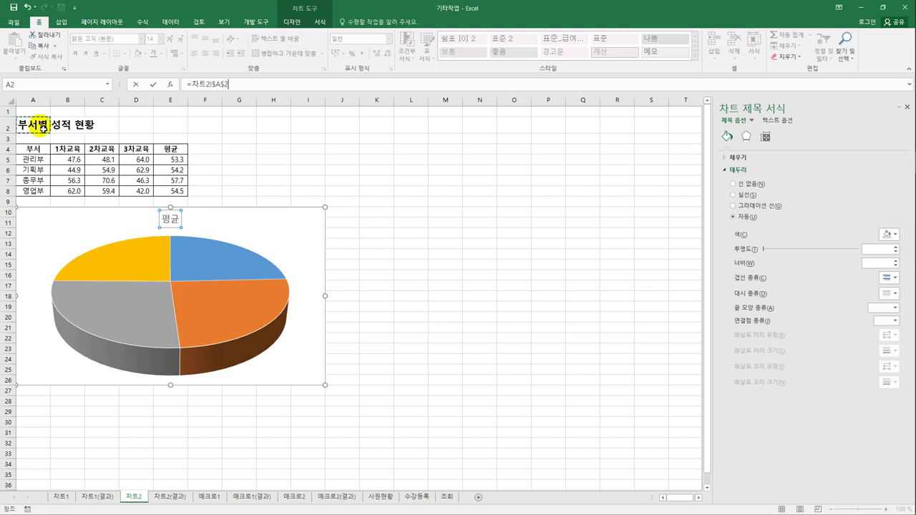
pyautogui.press('Return')
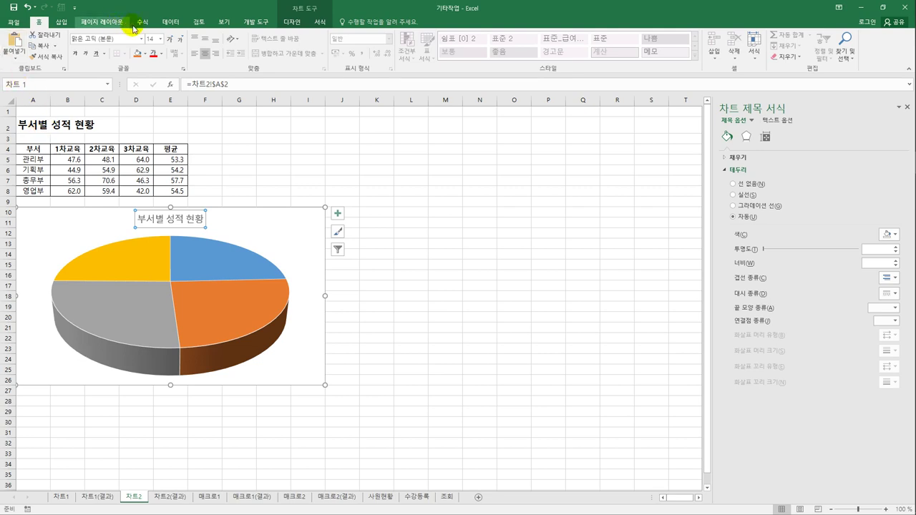
pyautogui.click(161, 38)
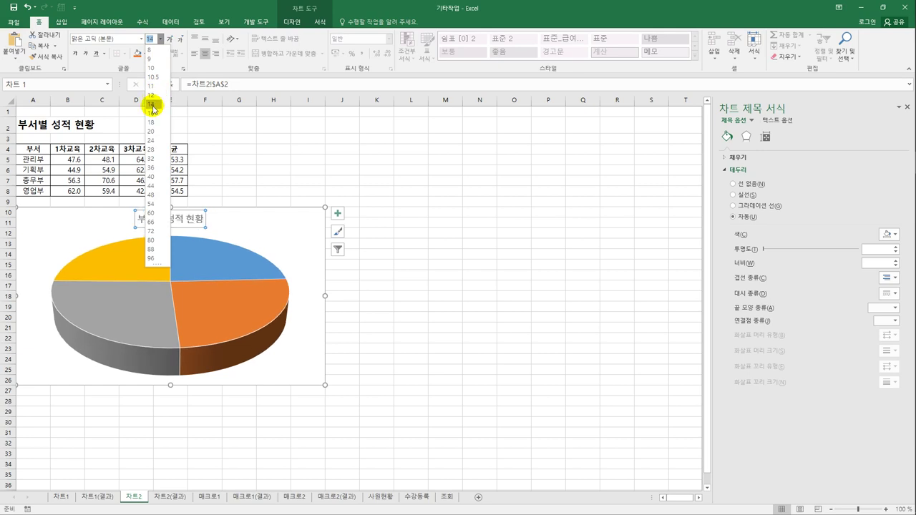
pyautogui.press('Escape')
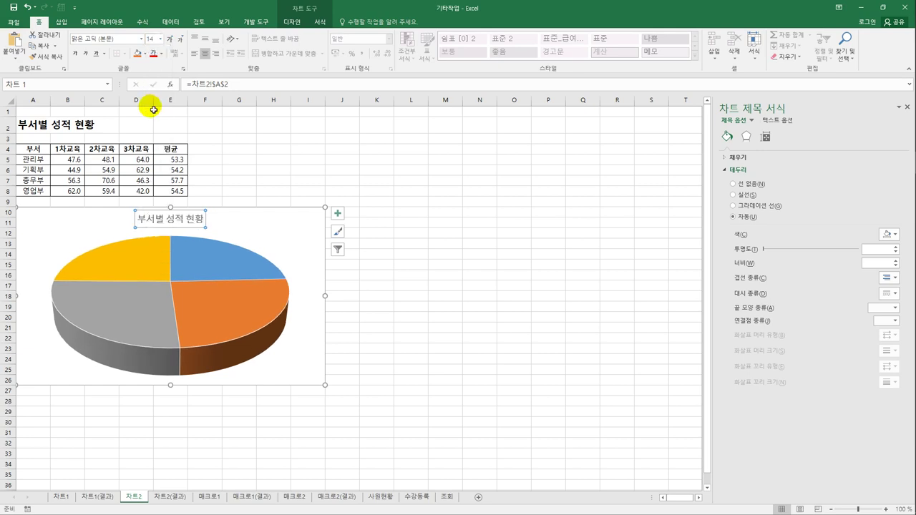
pyautogui.click(279, 238)
pyautogui.click(287, 223)
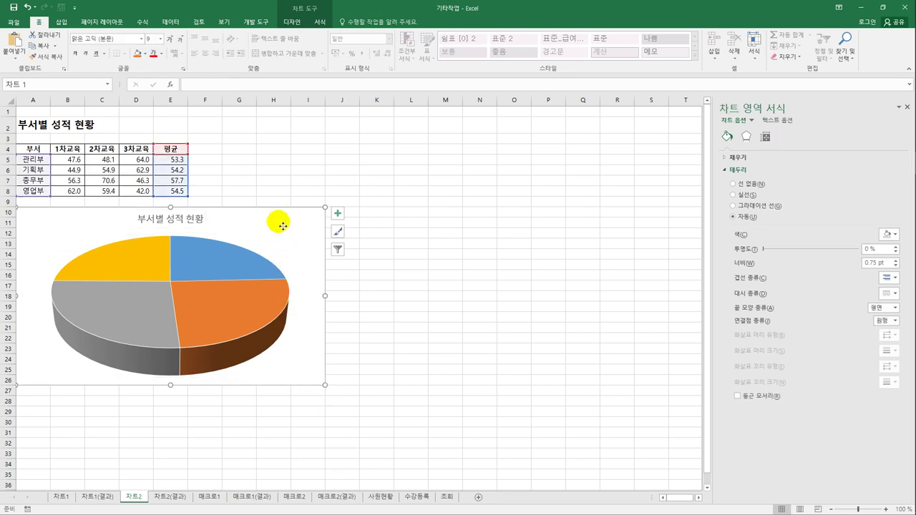
pyautogui.rightClick(279, 223)
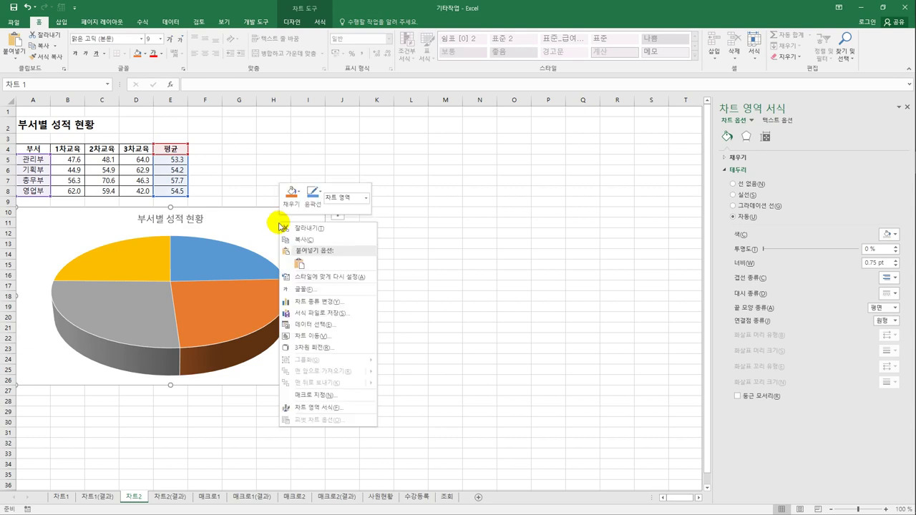
pyautogui.press('Escape')
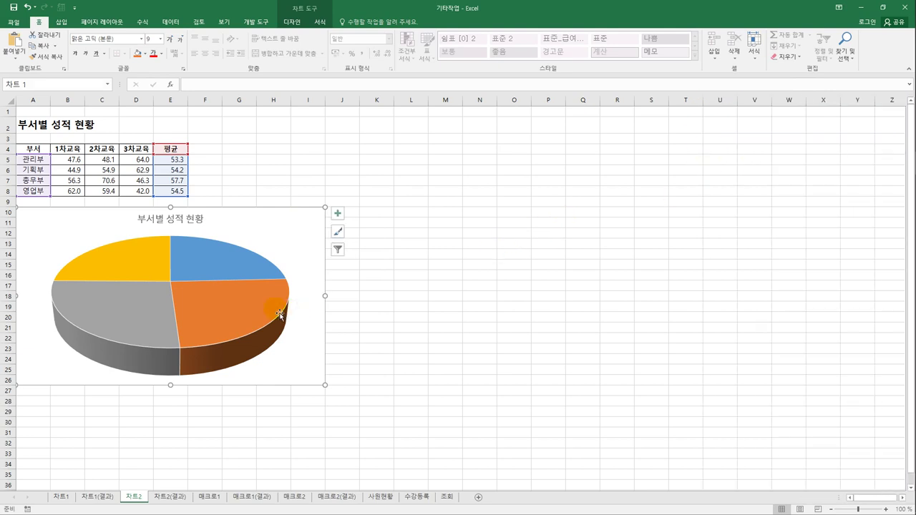
# Step: Apply the first 바깥쪽 shadow preset to the pie chart's chart area and turn on rounded corners (둥근 모서리) for its border
pyautogui.rightClick(282, 223)
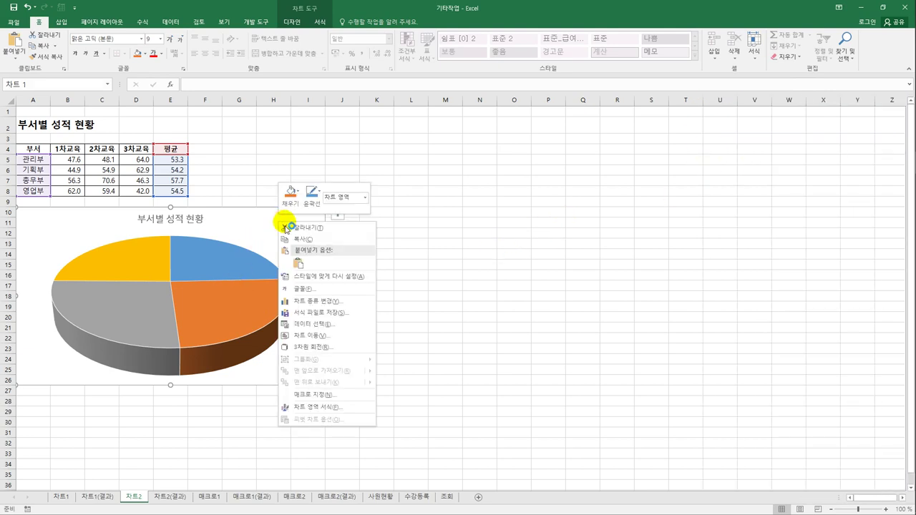
pyautogui.click(334, 408)
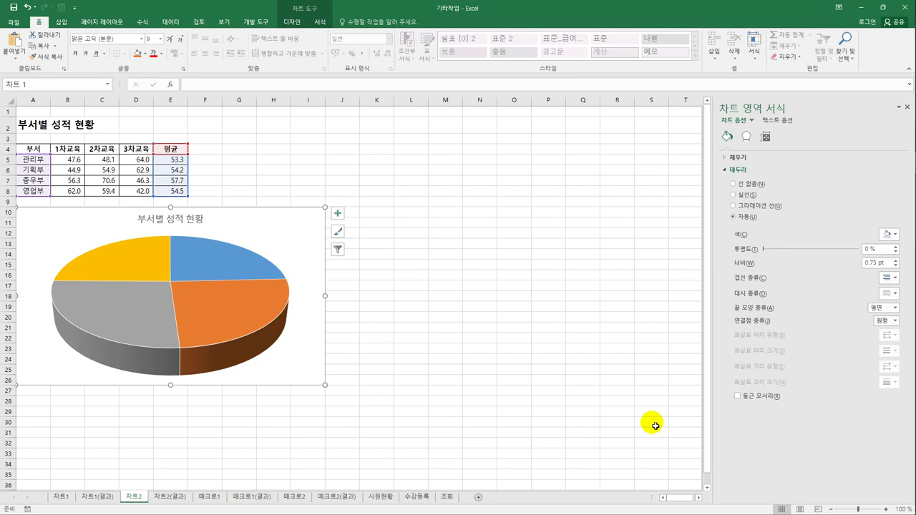
pyautogui.click(746, 138)
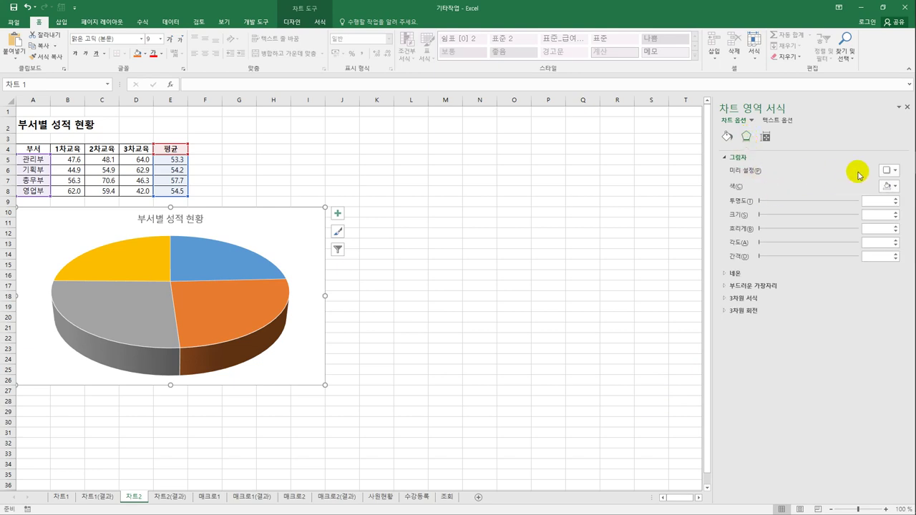
pyautogui.click(893, 171)
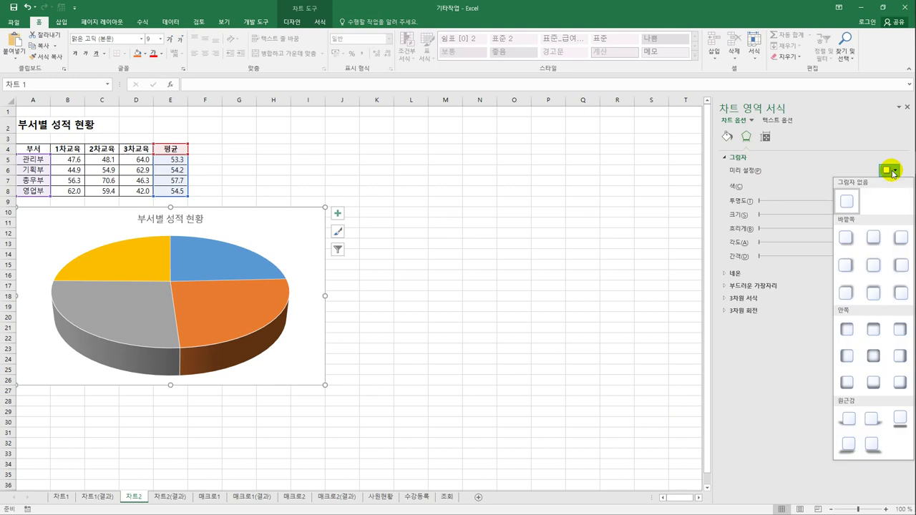
pyautogui.click(844, 238)
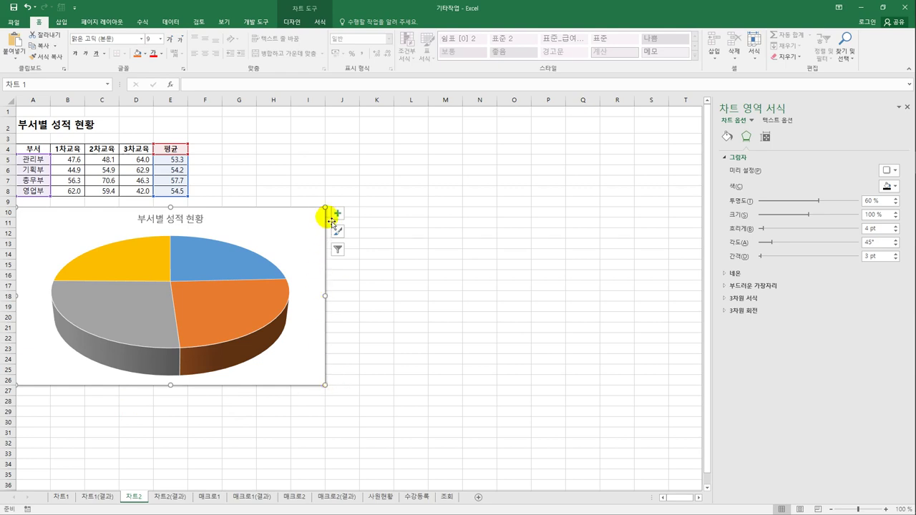
pyautogui.click(406, 252)
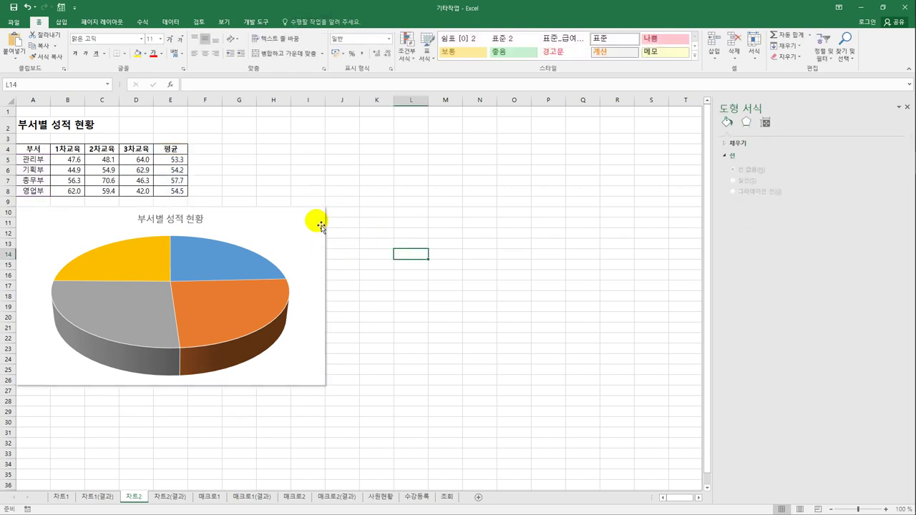
pyautogui.click(317, 227)
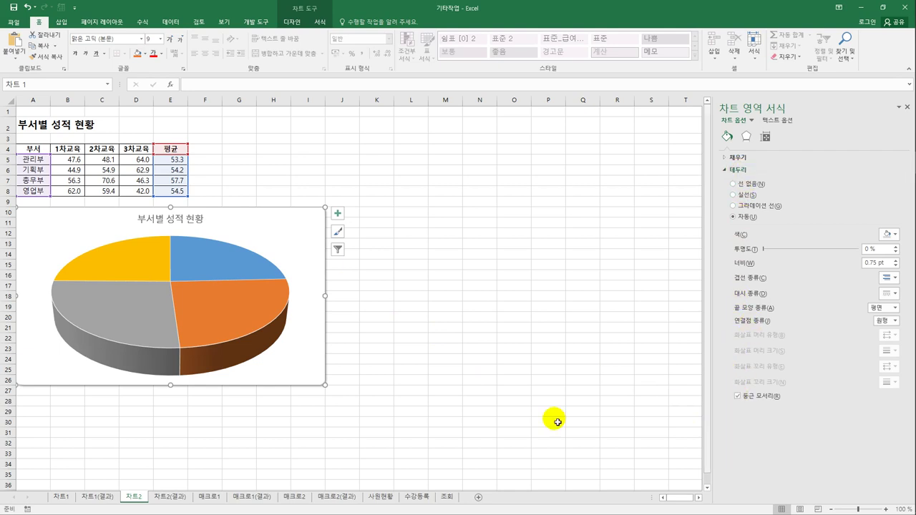
pyautogui.click(507, 421)
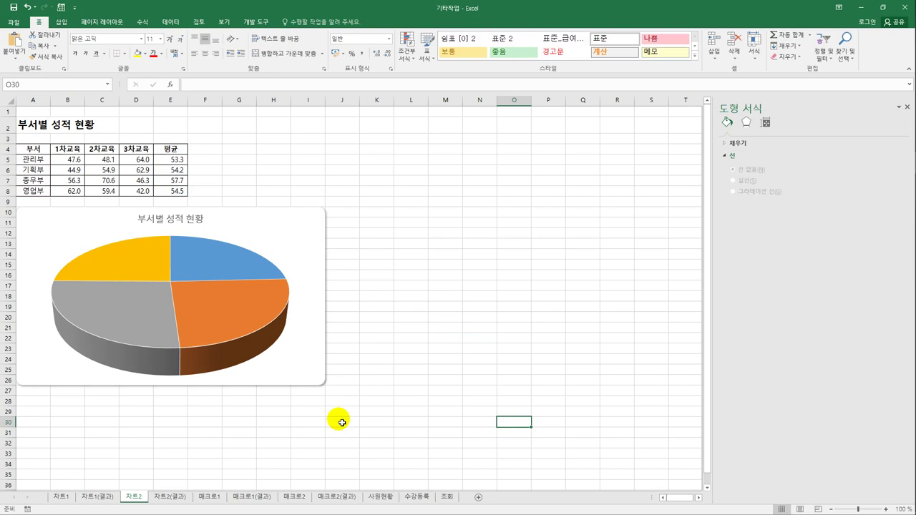
# Step: Add data labels to the pie's 평균 series and position them at the outside end (바깥쪽 끝에)
pyautogui.click(194, 251)
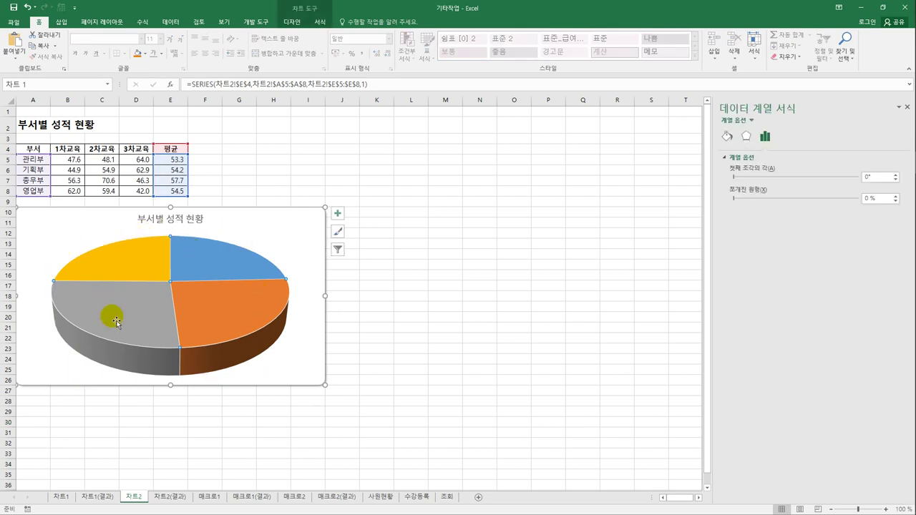
pyautogui.rightClick(224, 256)
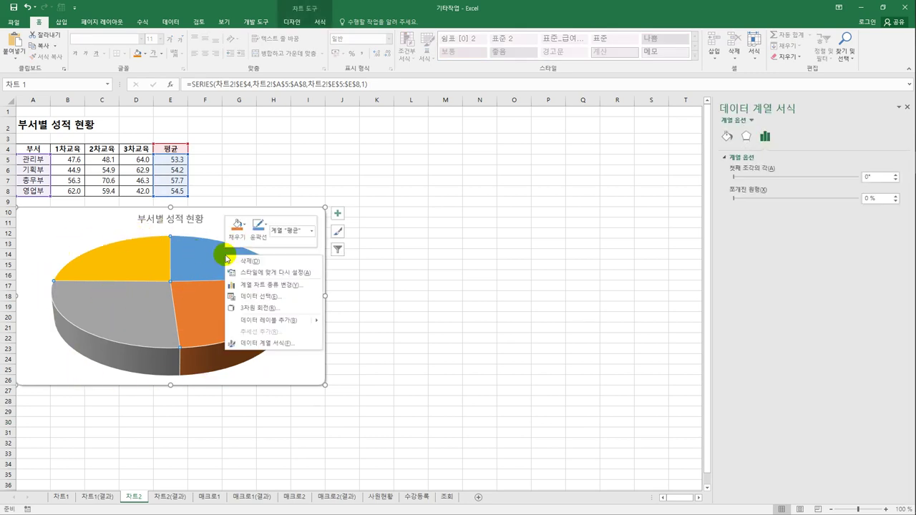
pyautogui.click(273, 323)
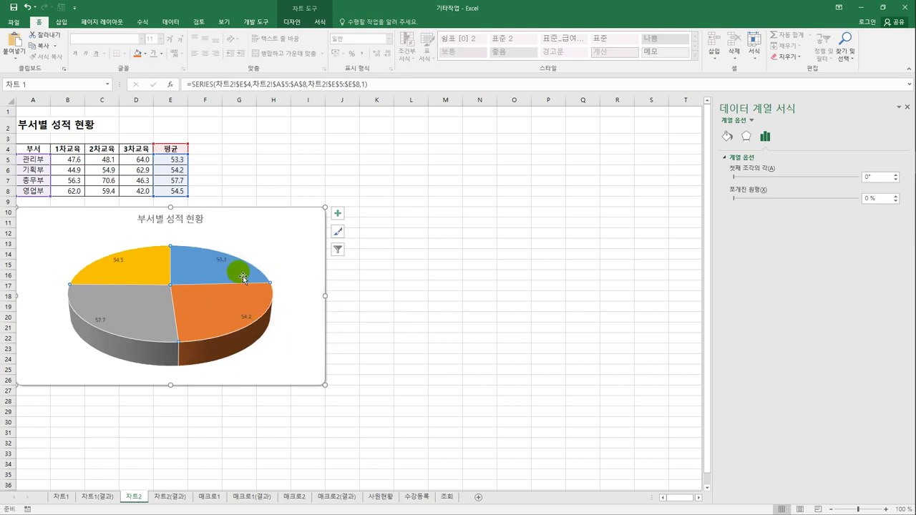
pyautogui.click(337, 213)
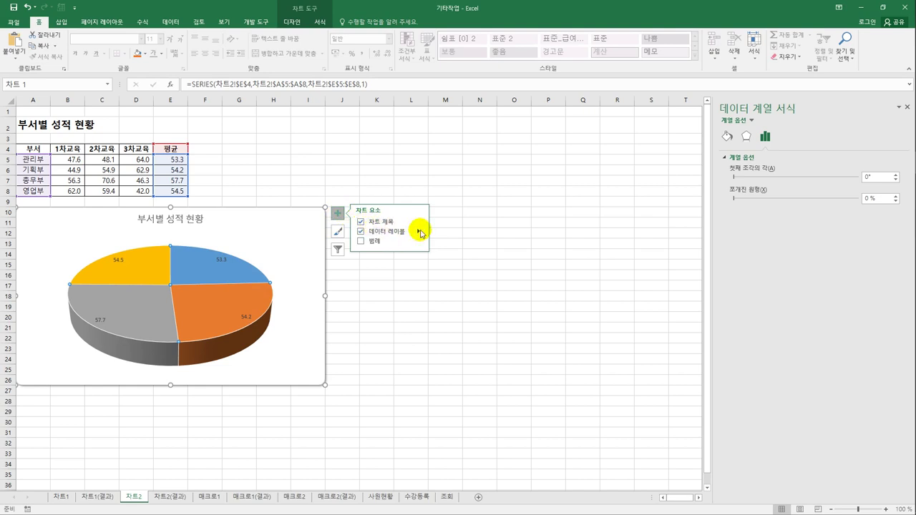
pyautogui.click(420, 231)
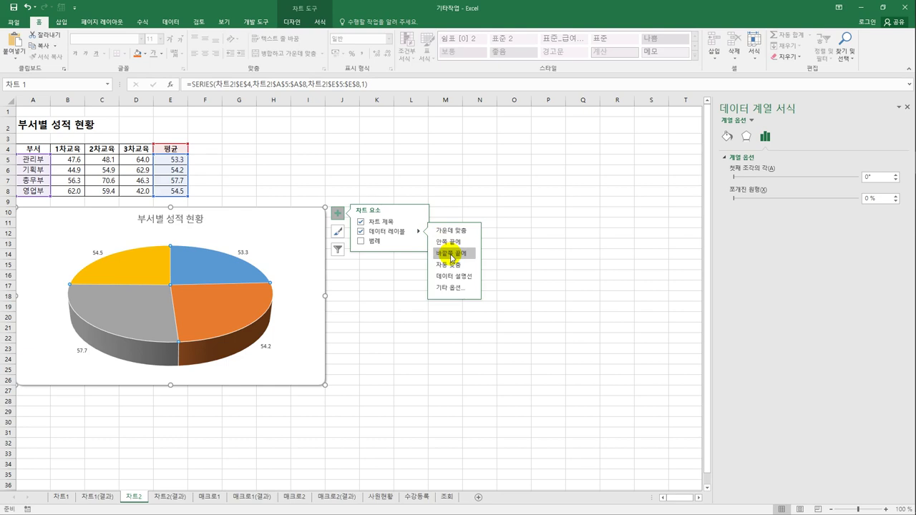
# Step: Make the pie's data labels show the category name (항목 이름) and percentage (백분율) instead of the value
pyautogui.click(243, 254)
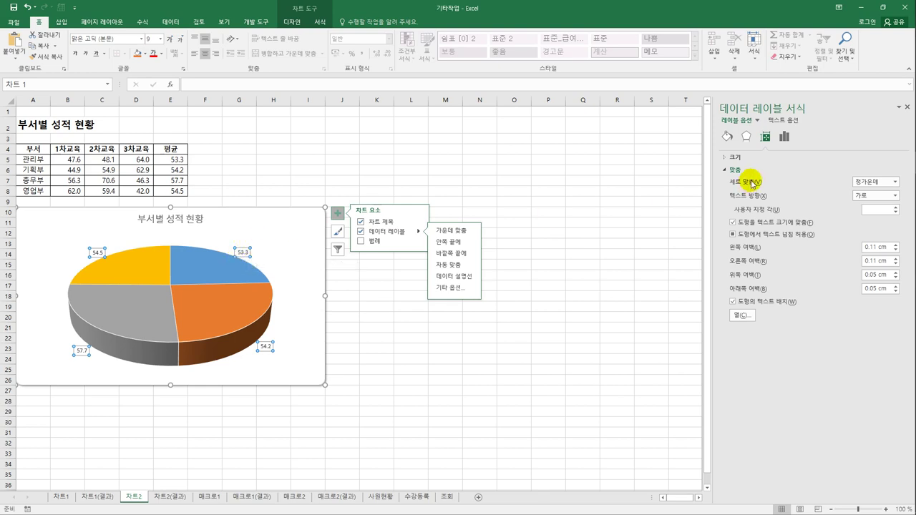
pyautogui.click(783, 139)
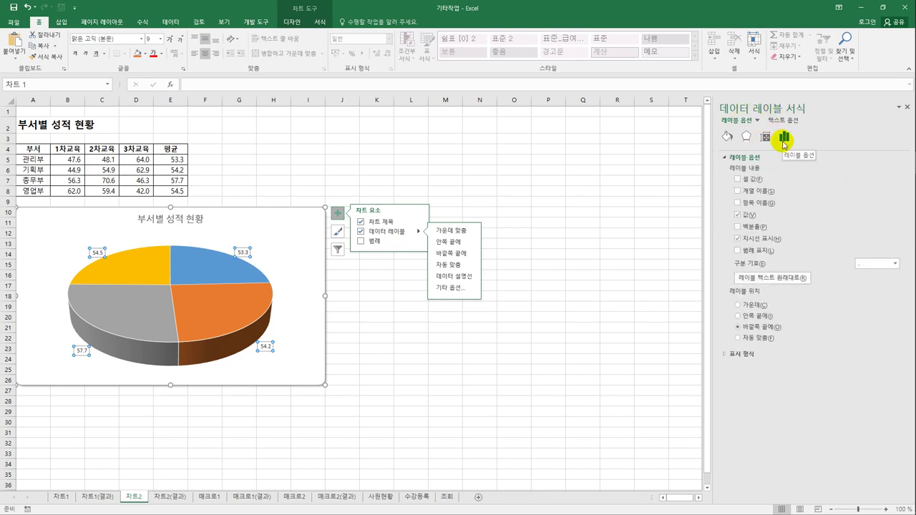
pyautogui.click(738, 215)
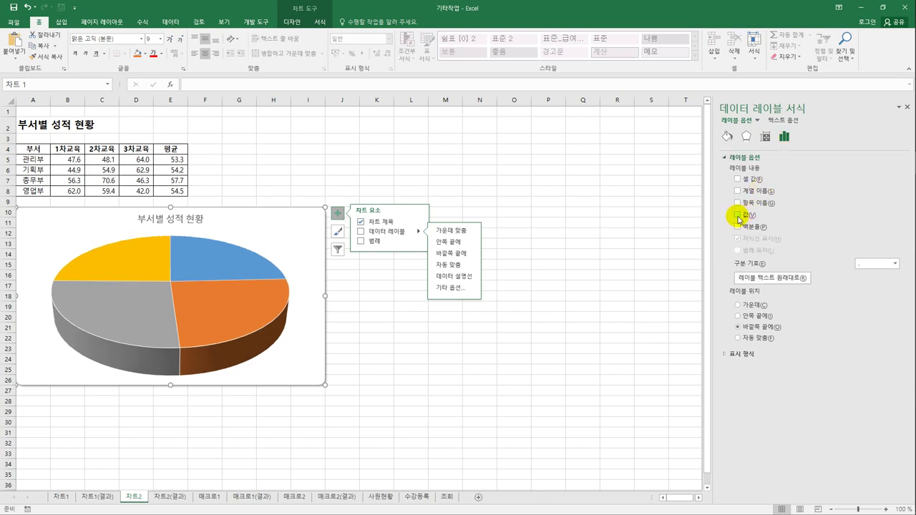
pyautogui.click(738, 227)
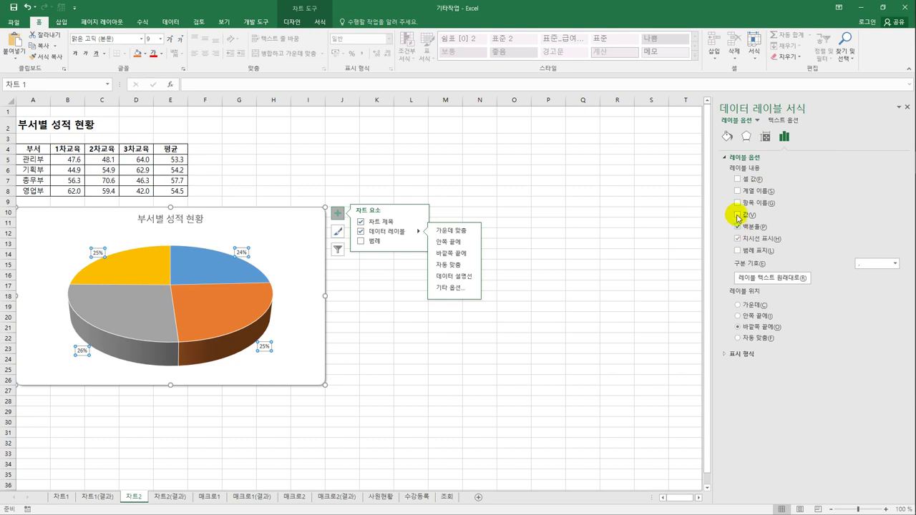
pyautogui.click(738, 203)
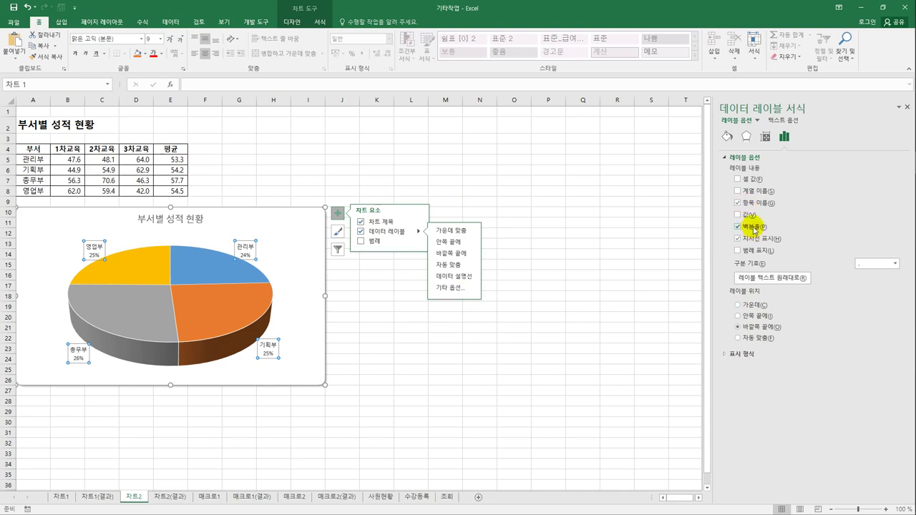
pyautogui.click(495, 329)
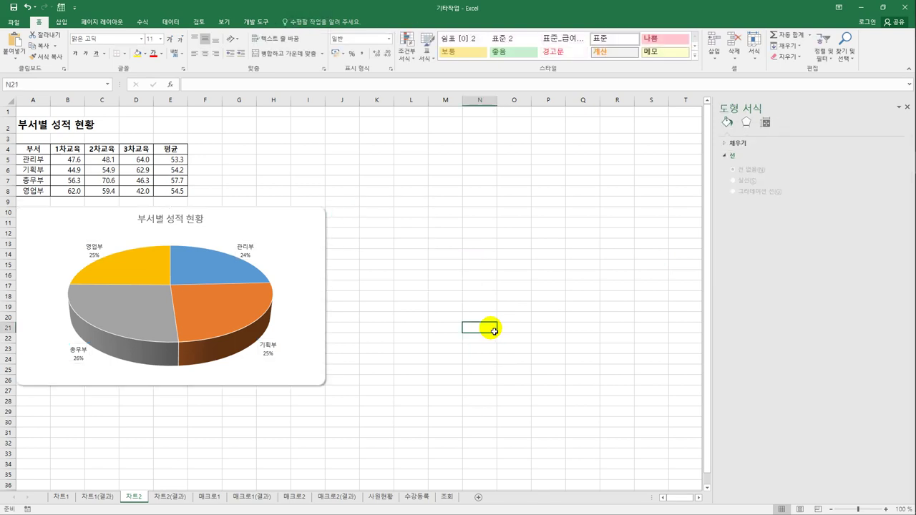
# Step: Pull only the 기획부 slice out of the pie to a point explosion of about 12%
pyautogui.click(247, 318)
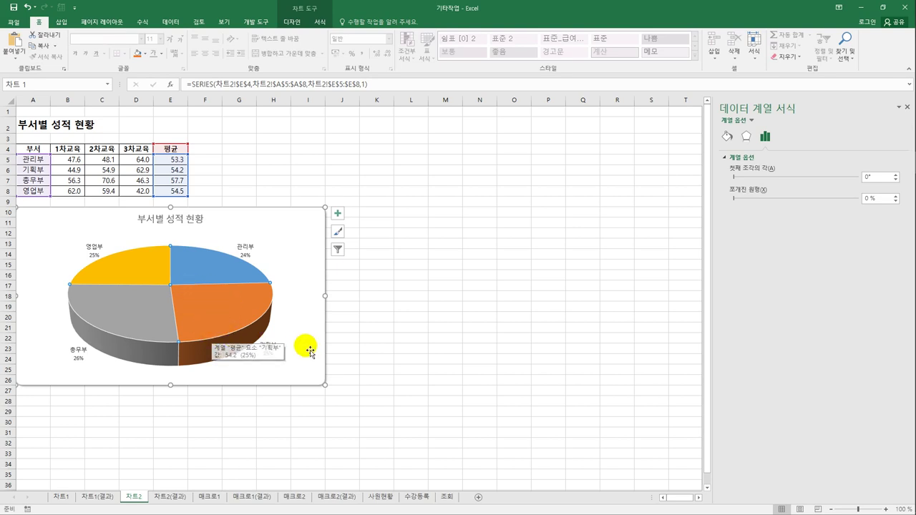
pyautogui.click(360, 340)
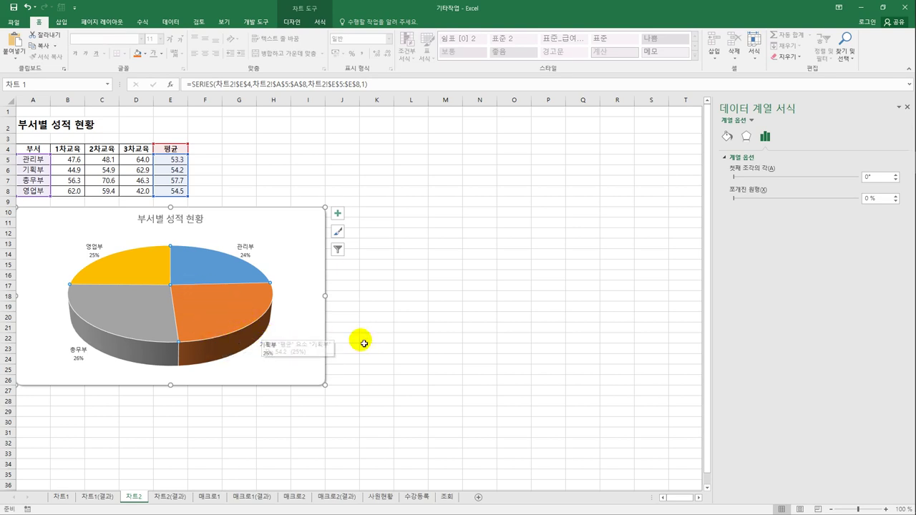
pyautogui.click(202, 322)
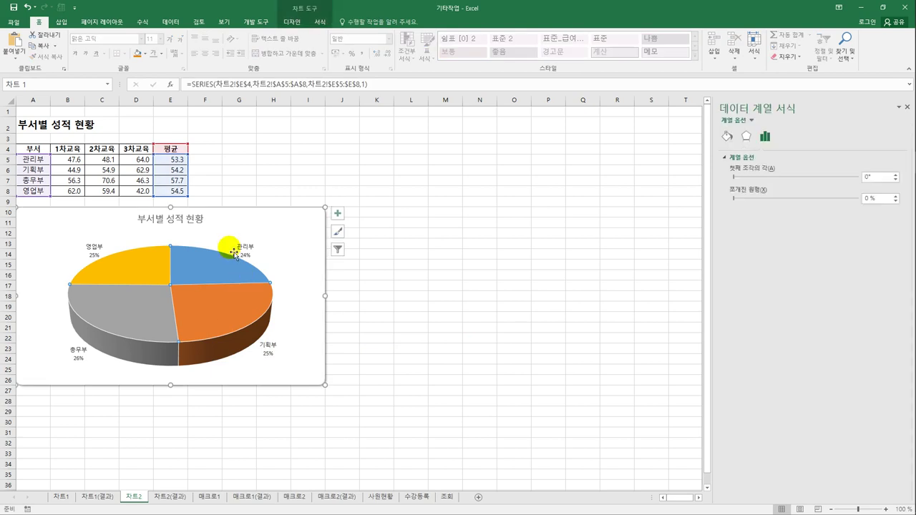
pyautogui.click(224, 323)
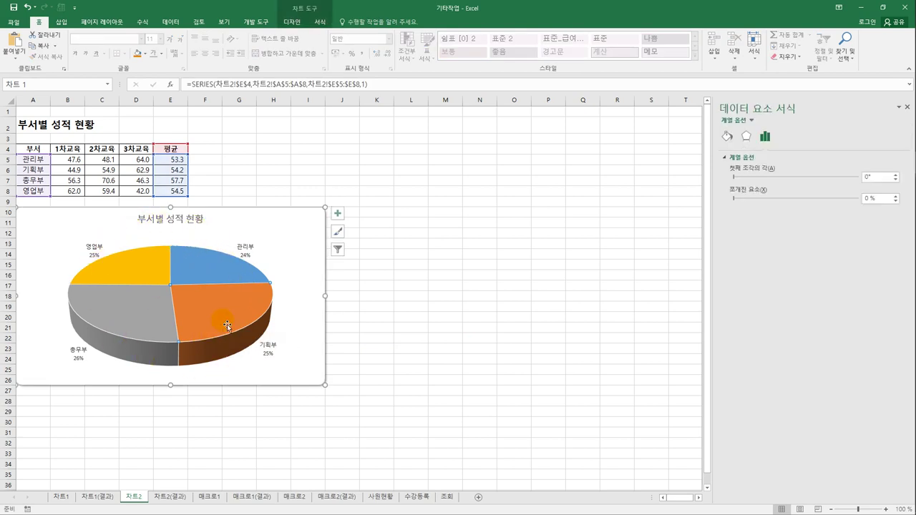
pyautogui.moveTo(226, 325)
pyautogui.mouseDown()
pyautogui.moveTo(219, 315)
pyautogui.moveTo(229, 318)
pyautogui.mouseUp()
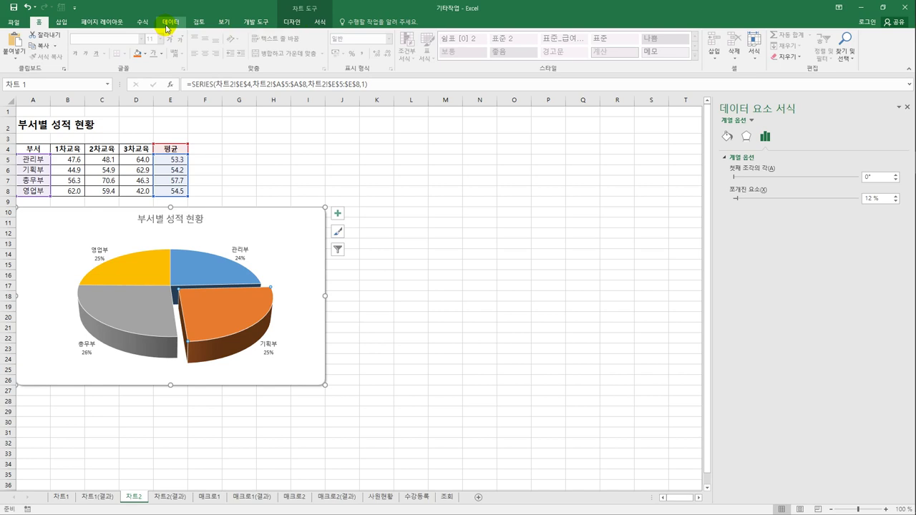
# Step: Draw an ellipse about 2.49 cm wide and 0.87 cm high around the 관리부 average in E5 and remove its fill
pyautogui.click(294, 26)
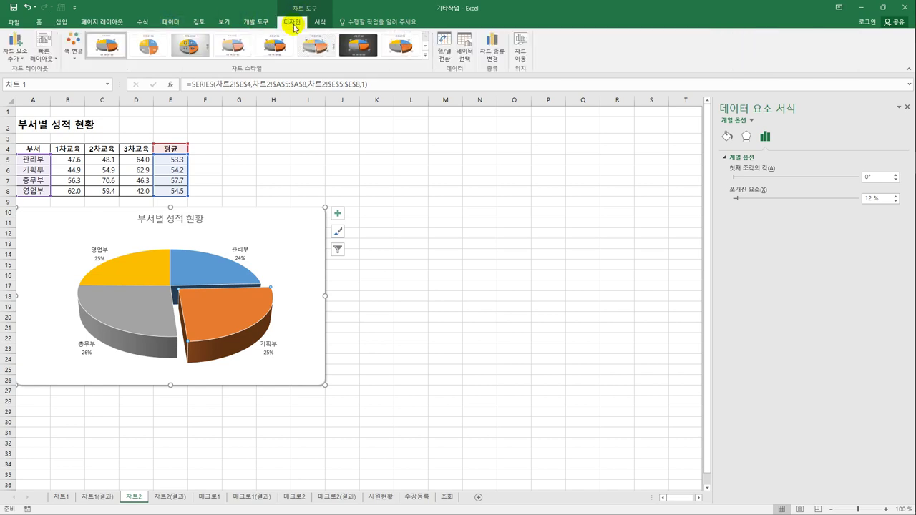
pyautogui.click(320, 22)
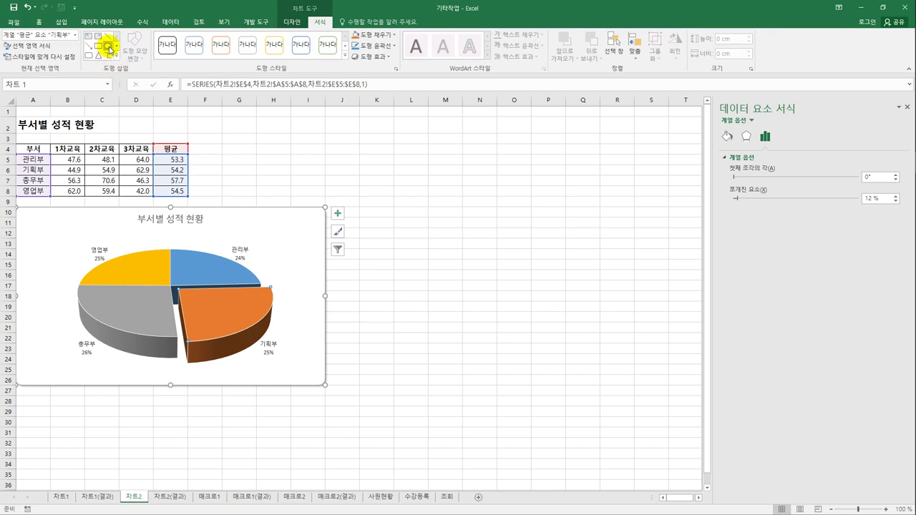
pyautogui.click(107, 46)
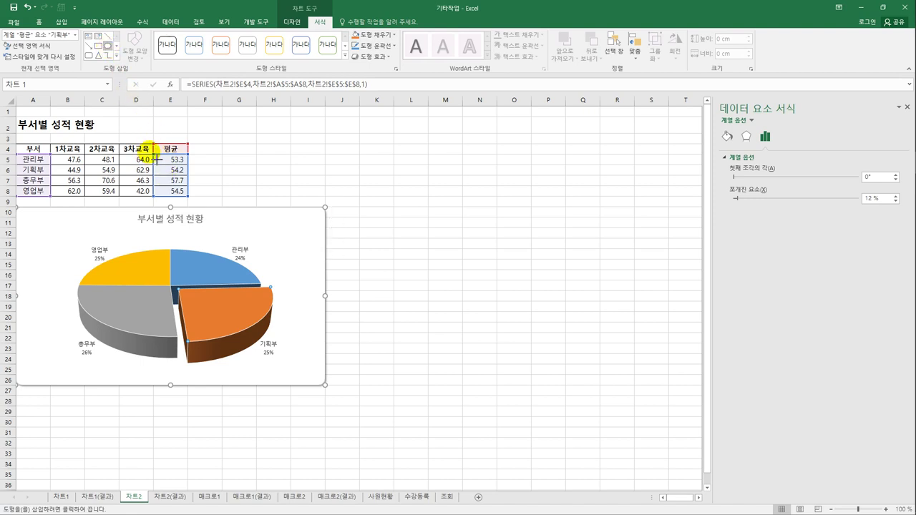
pyautogui.moveTo(155, 160); pyautogui.dragTo(201, 174)
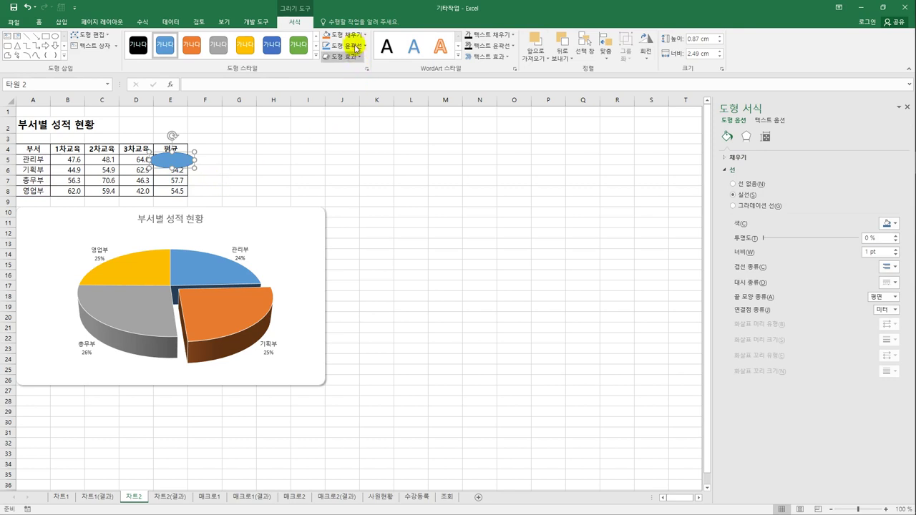
pyautogui.click(363, 36)
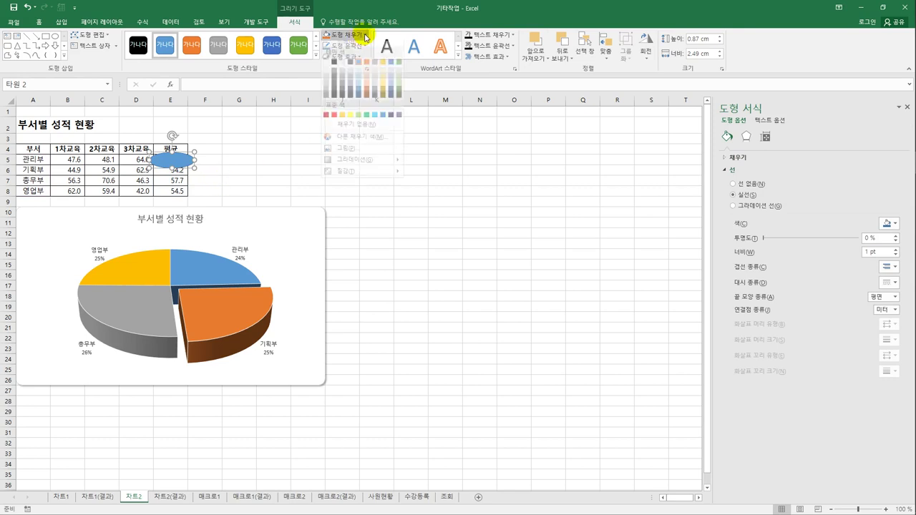
pyautogui.click(356, 132)
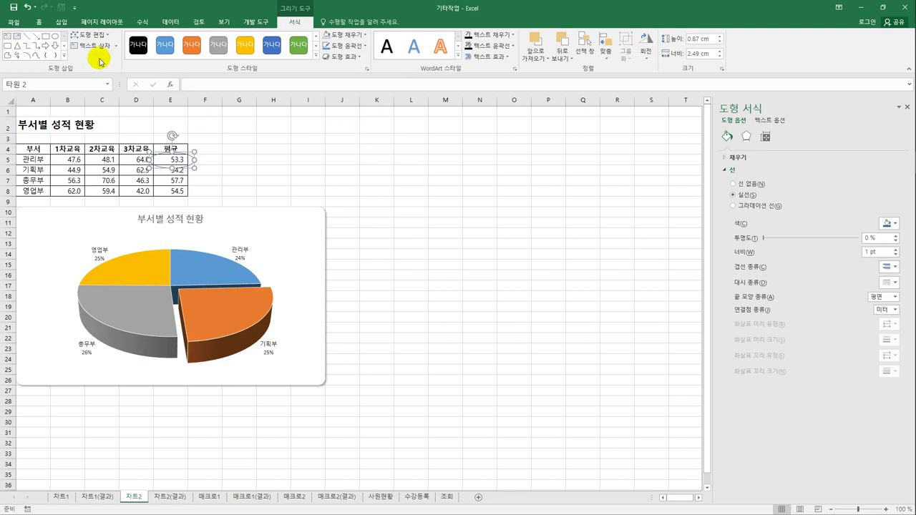
# Step: Draw a straight arrow about 5.42 cm high and 1.77 cm wide from the E5 ellipse to the 관리부 slice and outline it in red
pyautogui.click(37, 39)
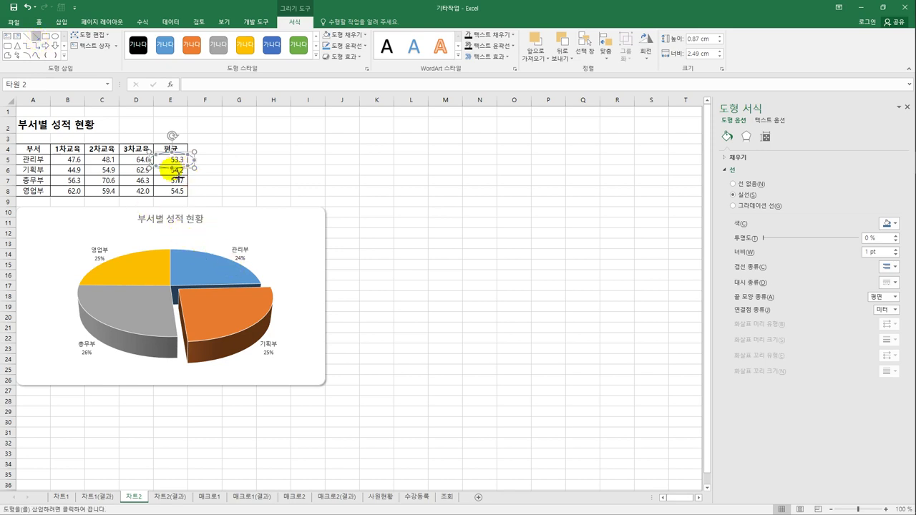
pyautogui.moveTo(172, 170); pyautogui.dragTo(210, 272)
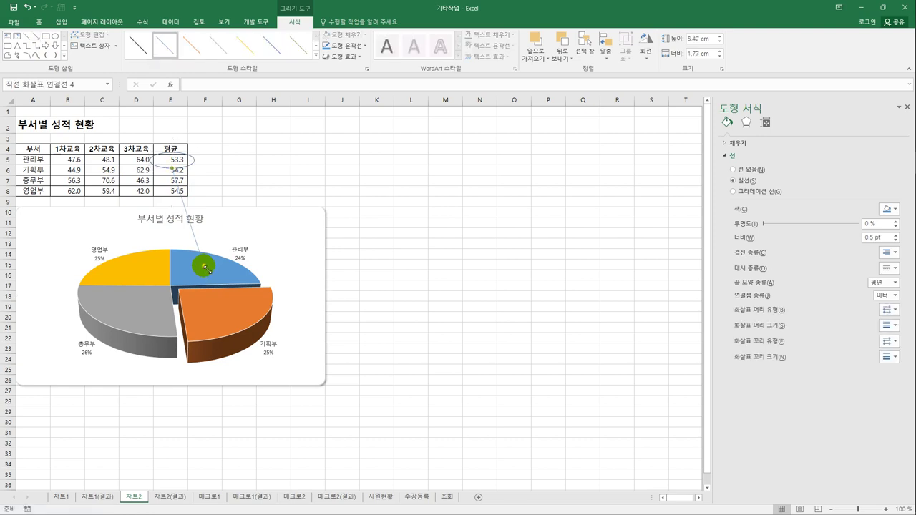
pyautogui.click(365, 48)
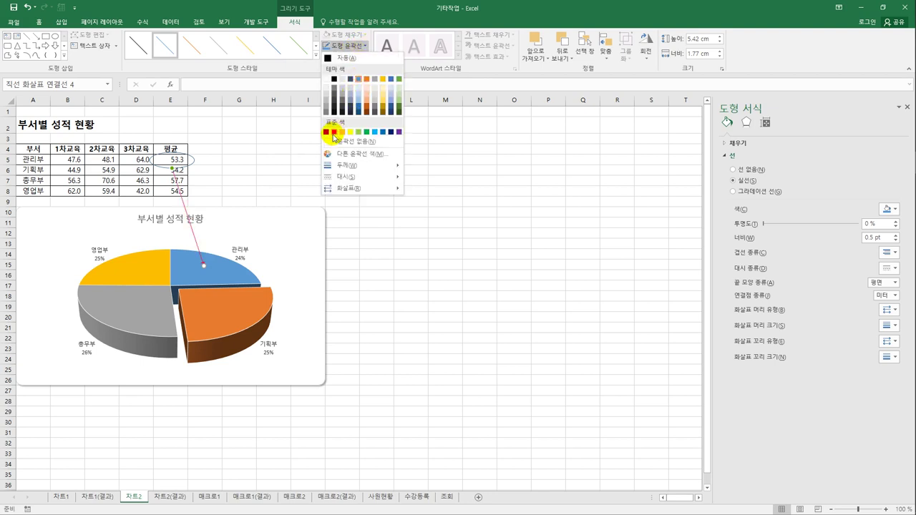
pyautogui.click(333, 133)
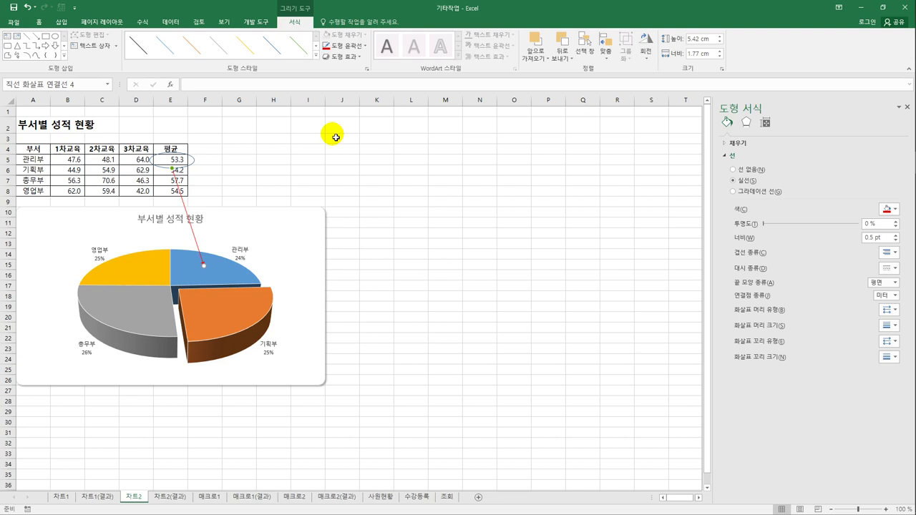
pyautogui.click(342, 181)
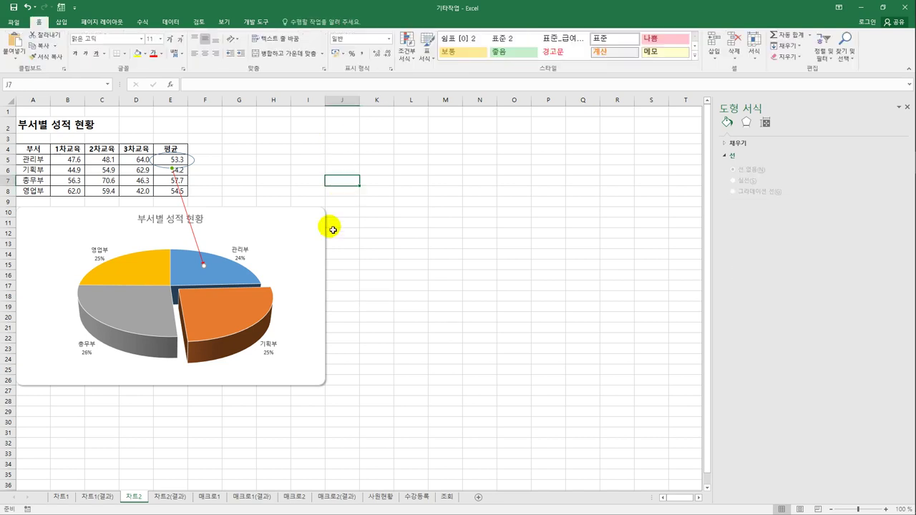
# Step: Compare the finished 차트2 pie chart and its annotations with the 차트2(결과) result sheet
pyautogui.click(172, 501)
pyautogui.click(146, 497)
pyautogui.click(157, 501)
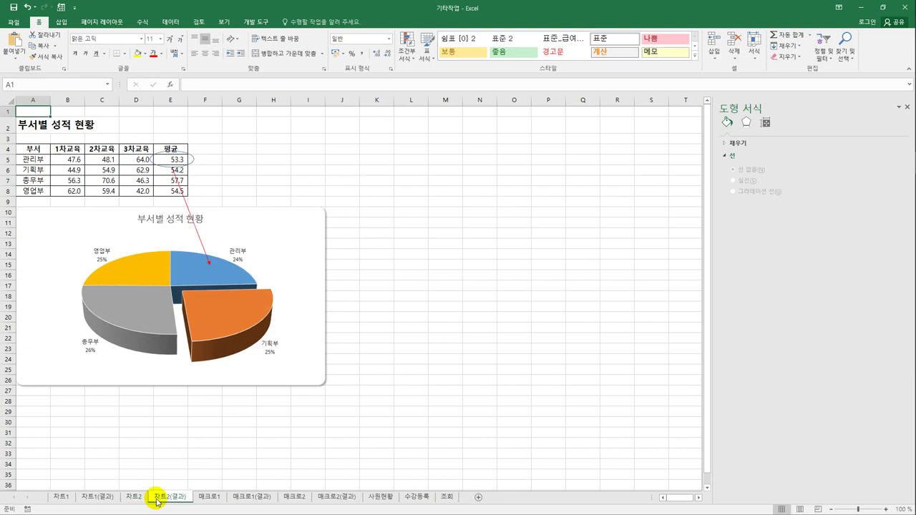
pyautogui.click(136, 496)
pyautogui.click(166, 496)
pyautogui.click(474, 347)
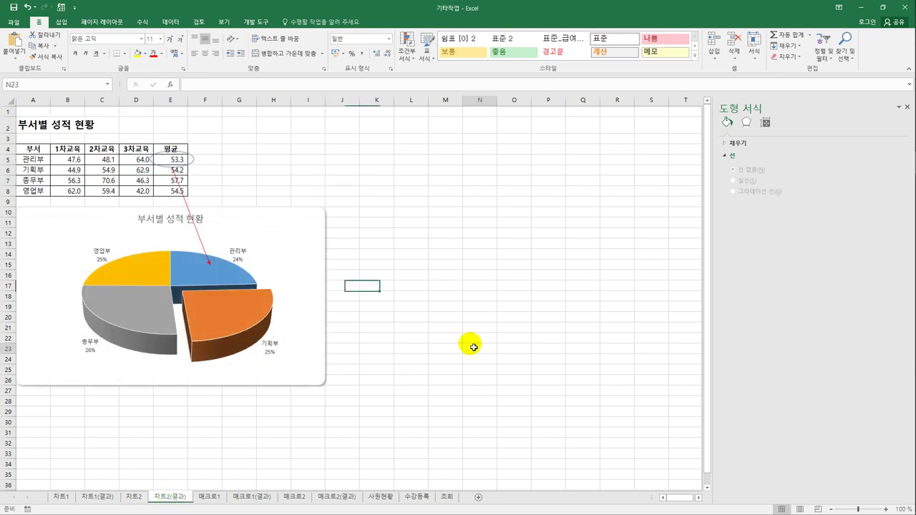